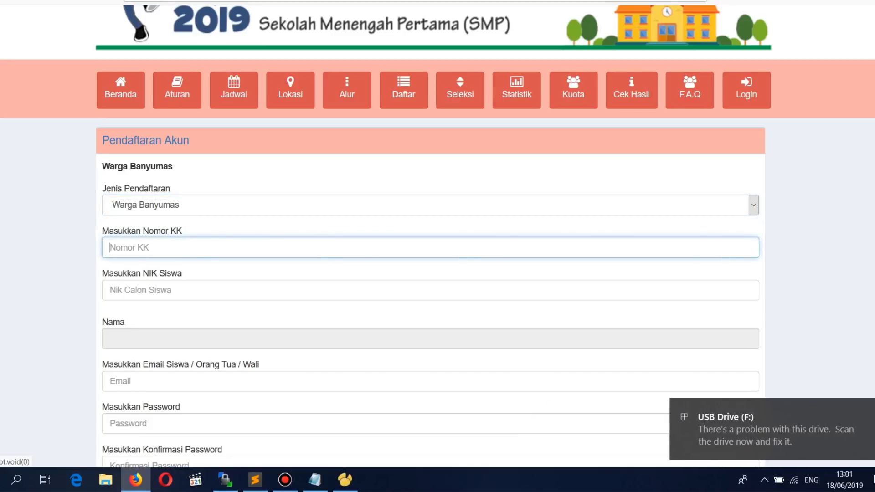
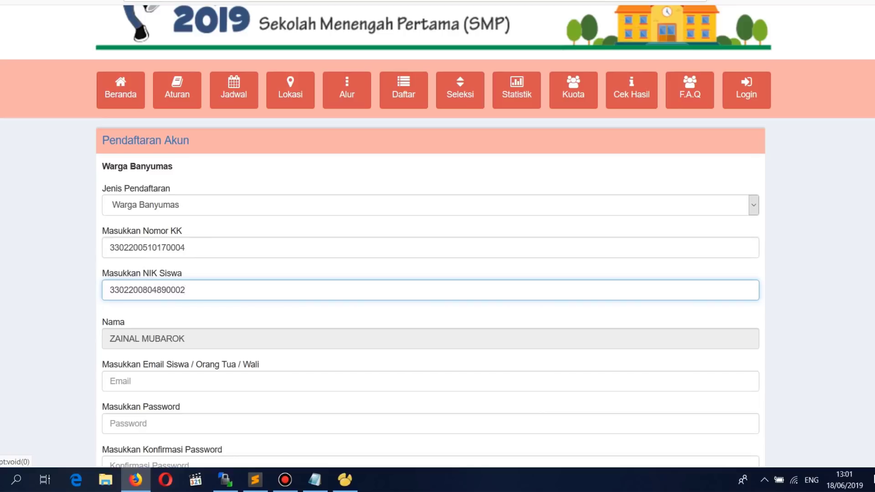
Step: Enter the account's Gmail address in the e-mail field
scroll(437, 246, down, 3)
click(110, 316)
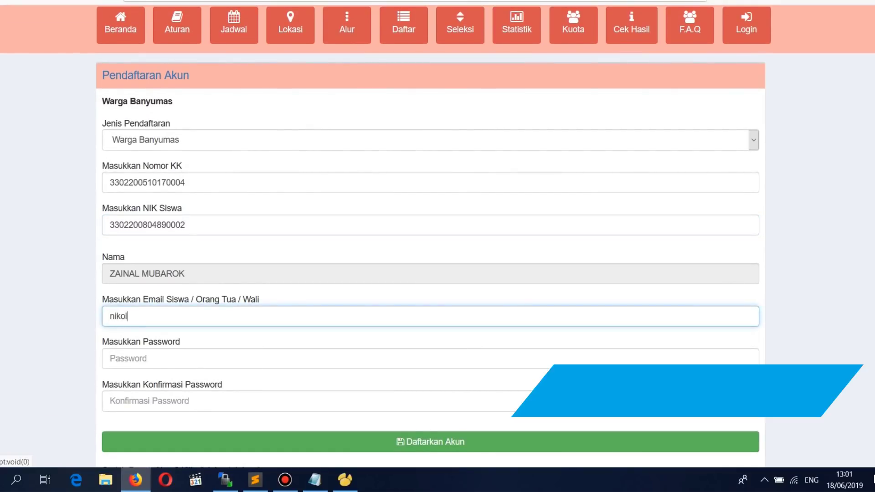
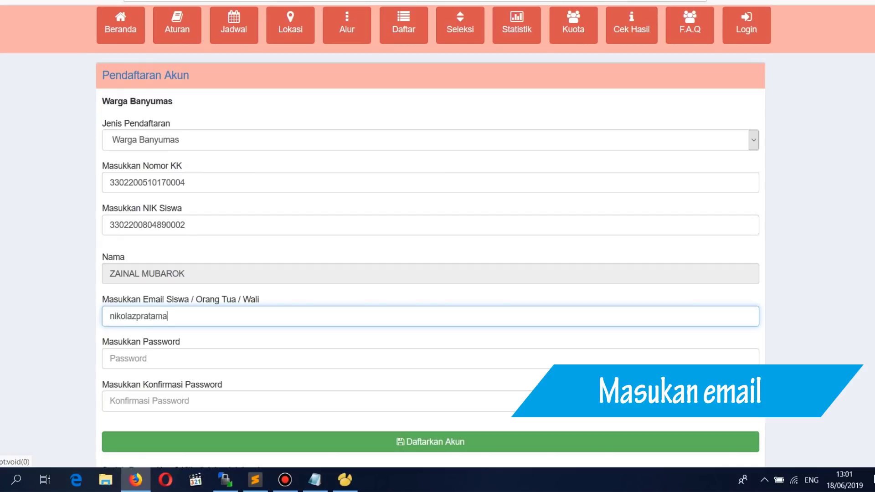
Step: Enter and confirm the account password, then submit the account registration
key(Tab)
text(•••••••)
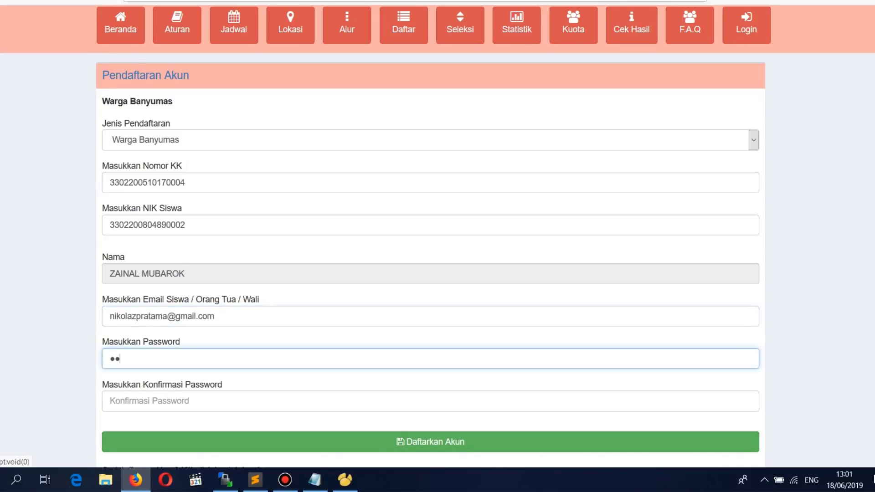
text(•••)
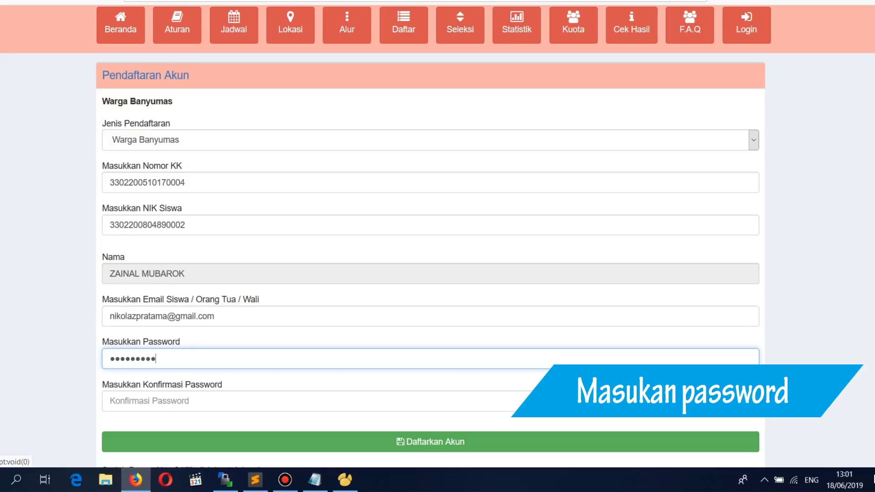
key(Tab)
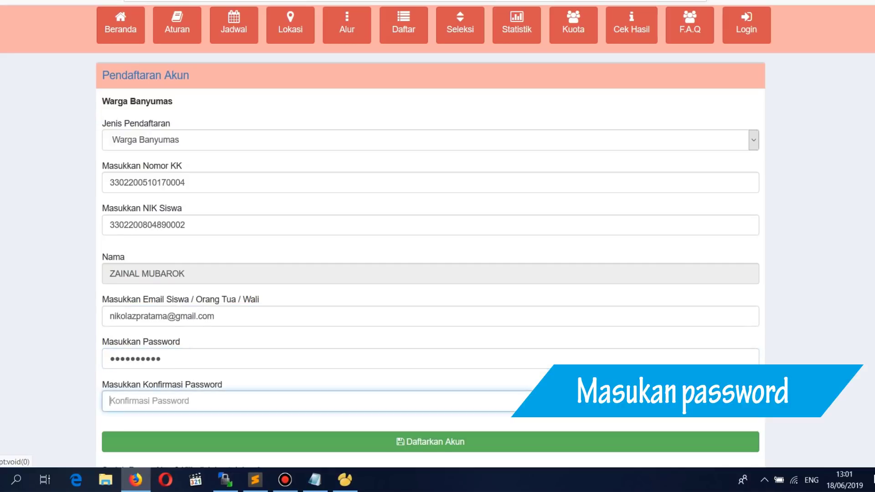
text(••••••)
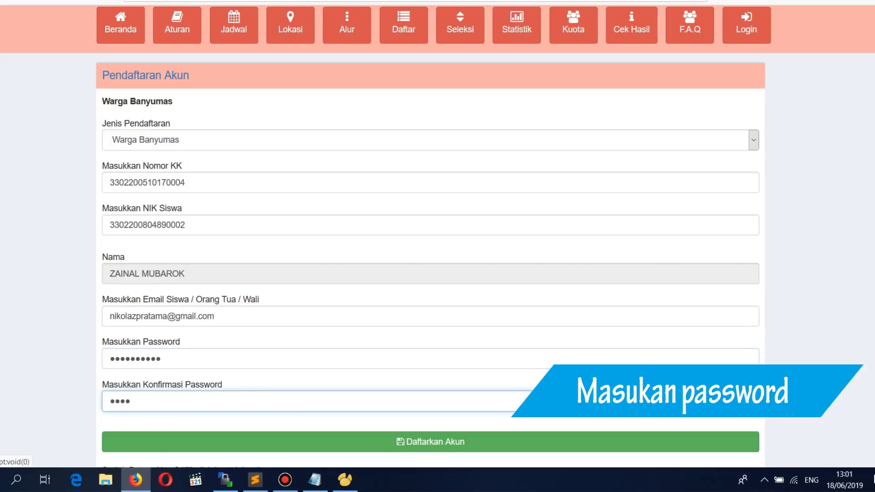
text(••••)
scroll(430, 247, down, 2)
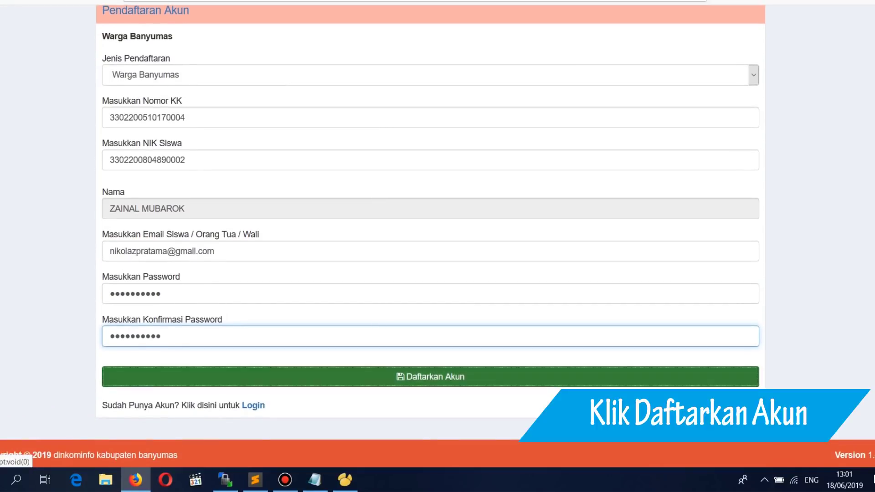
key(Return)
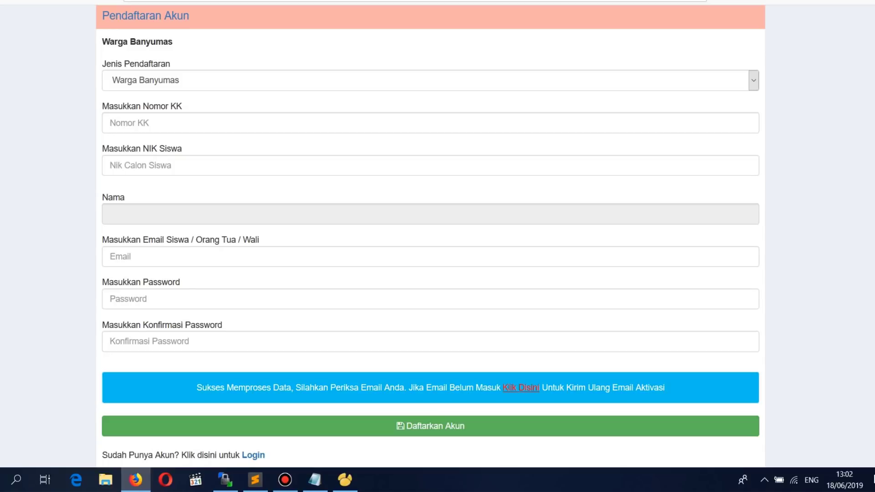
Step: Refresh the Gmail inbox, open the Konfirmasi Pendaftaran e-mail and follow its newest activation link
key(ctrl+Tab)
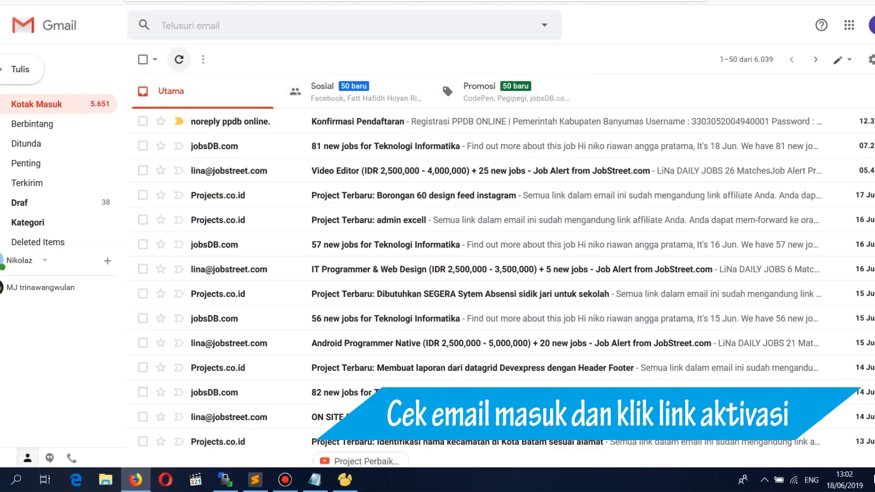
click(180, 59)
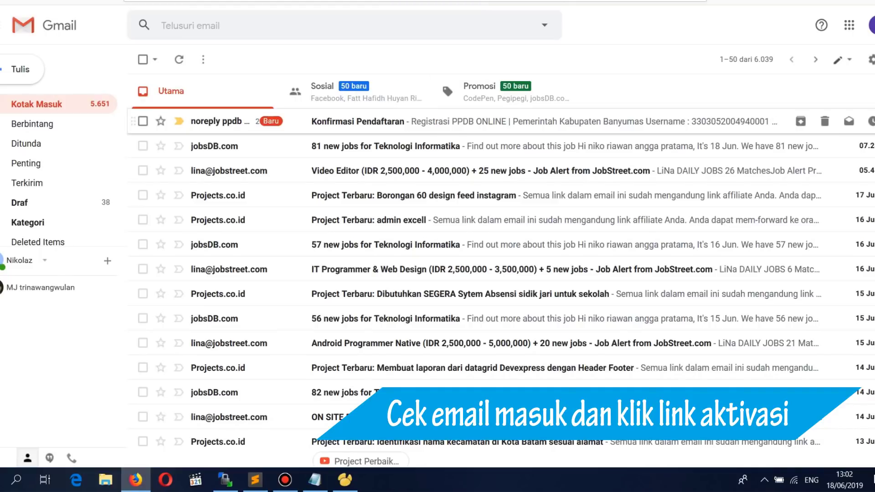
click(456, 121)
scroll(501, 273, down, 1)
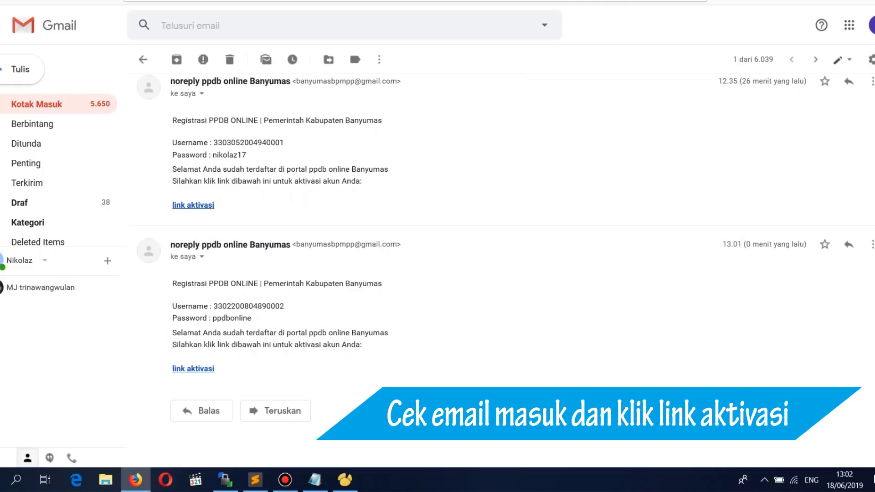
click(193, 368)
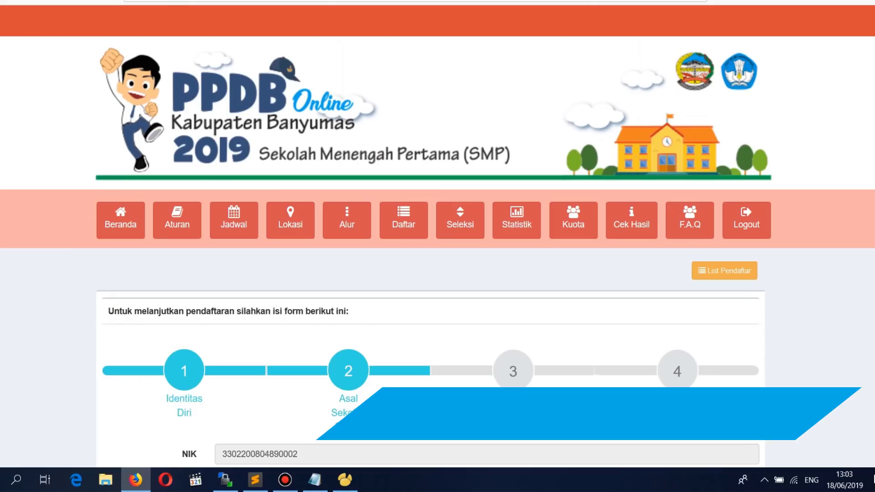
scroll(437, 246, down, 4)
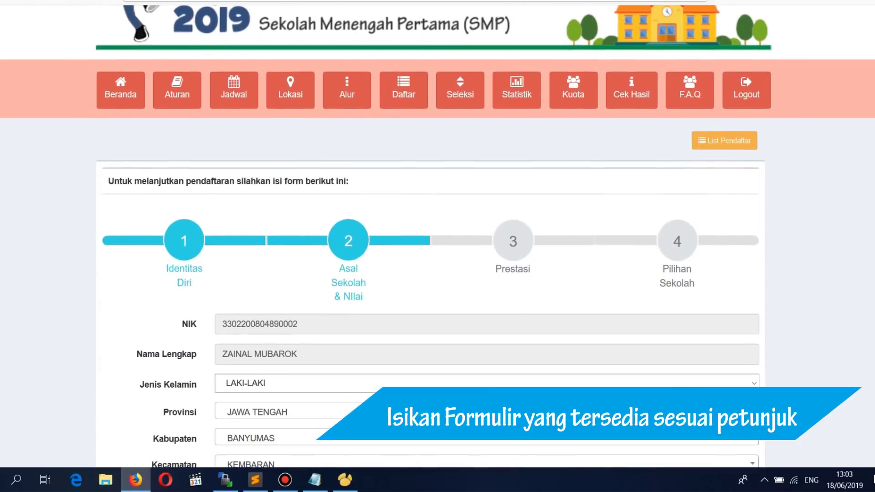
Step: Enter the student's phone number in No Telp/HP and save the identity details
scroll(437, 246, down, 1)
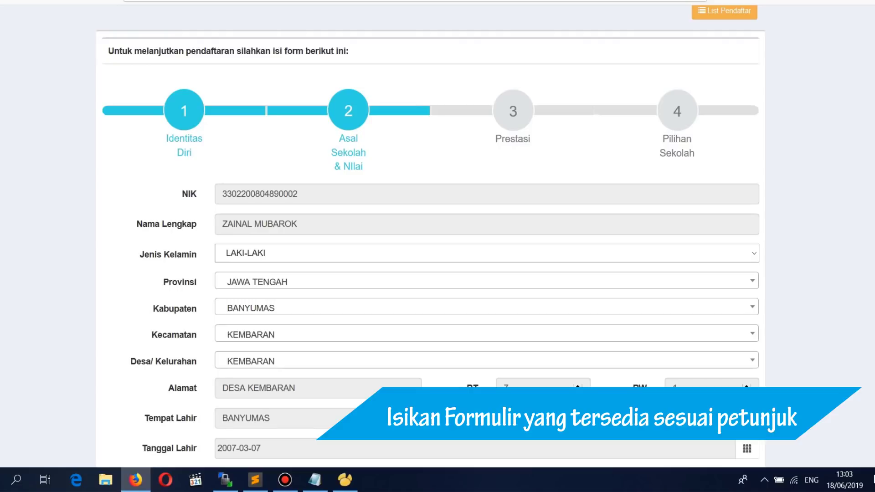
scroll(431, 237, down, 3)
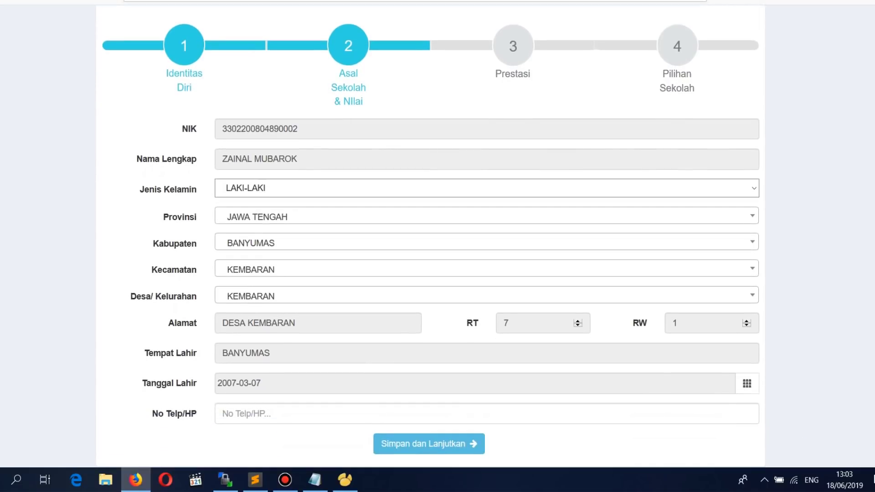
scroll(438, 238, down, 2)
click(487, 362)
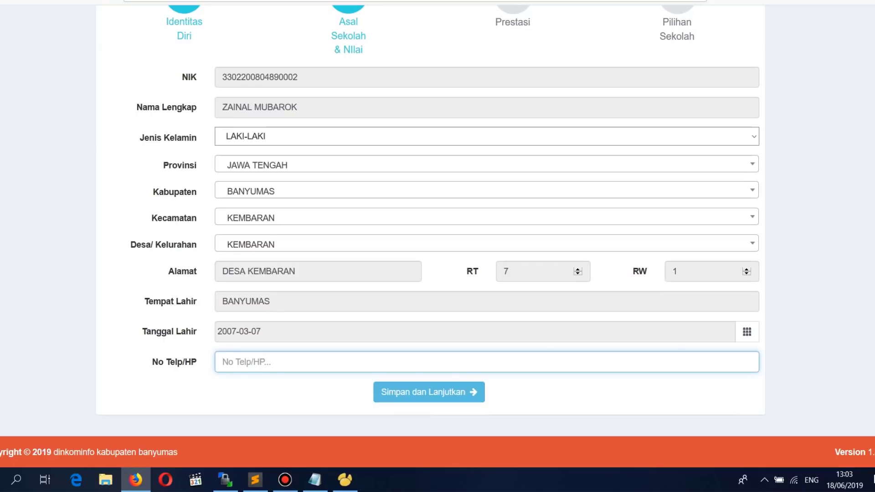
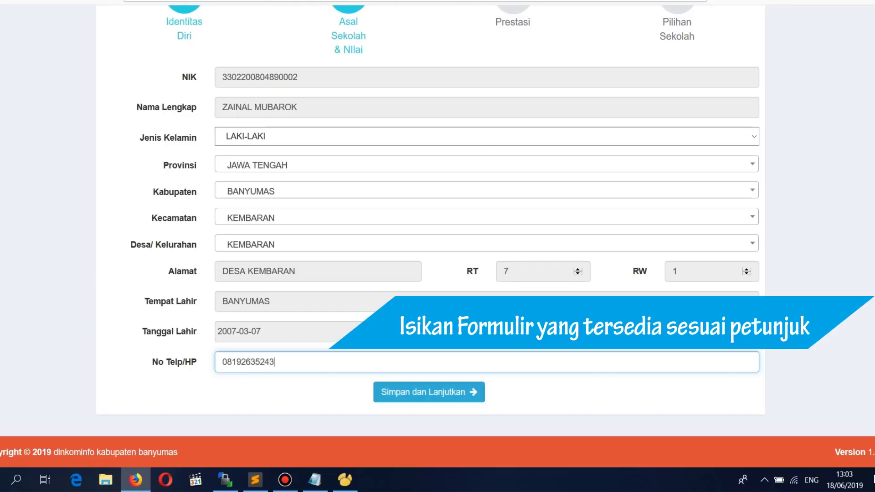
key(Return)
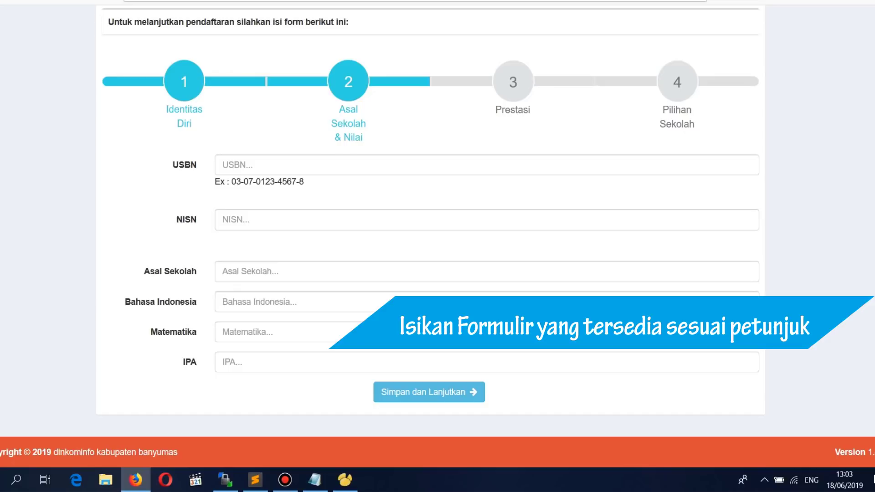
Step: Enter the student's USBN exam number and NISN in the Asal Sekolah & Nilai form
click(222, 165)
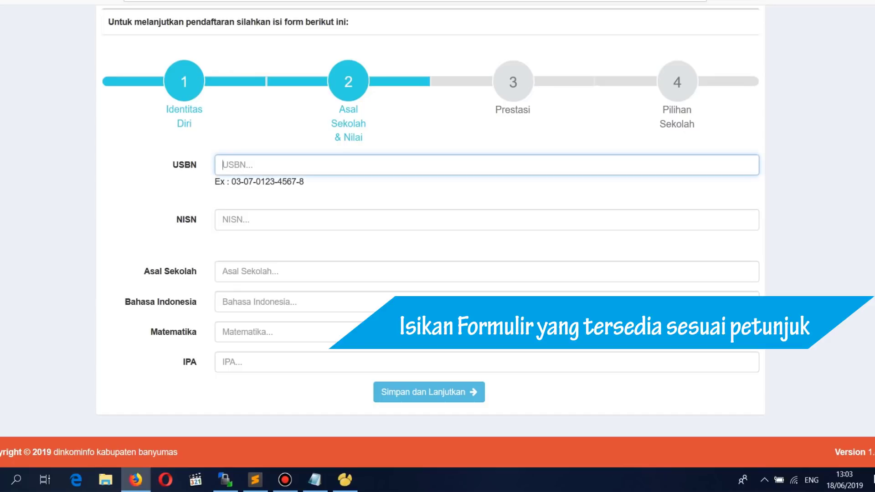
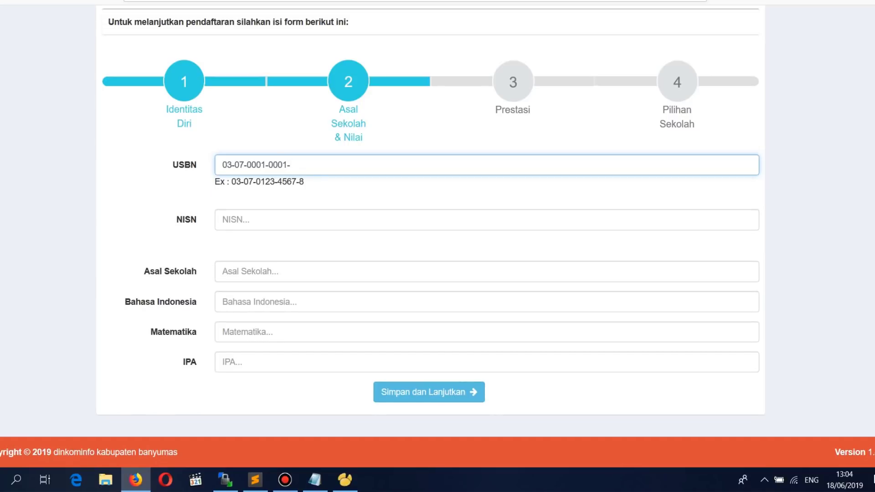
key(Tab)
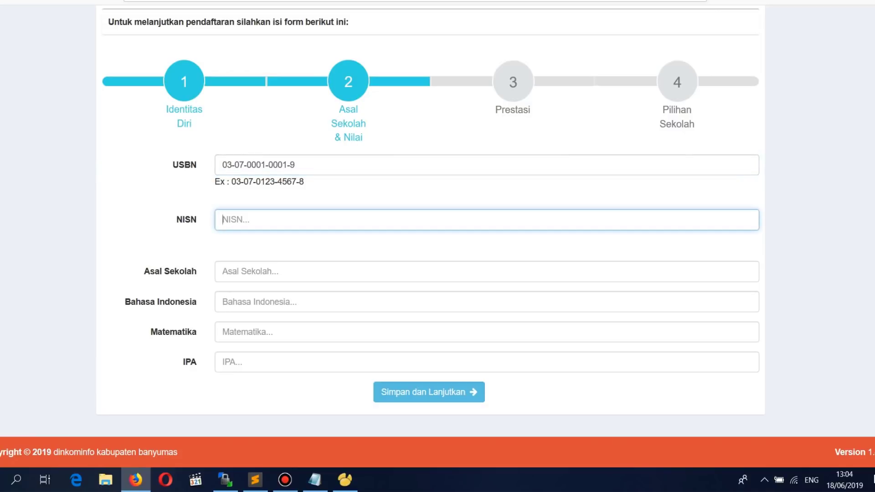
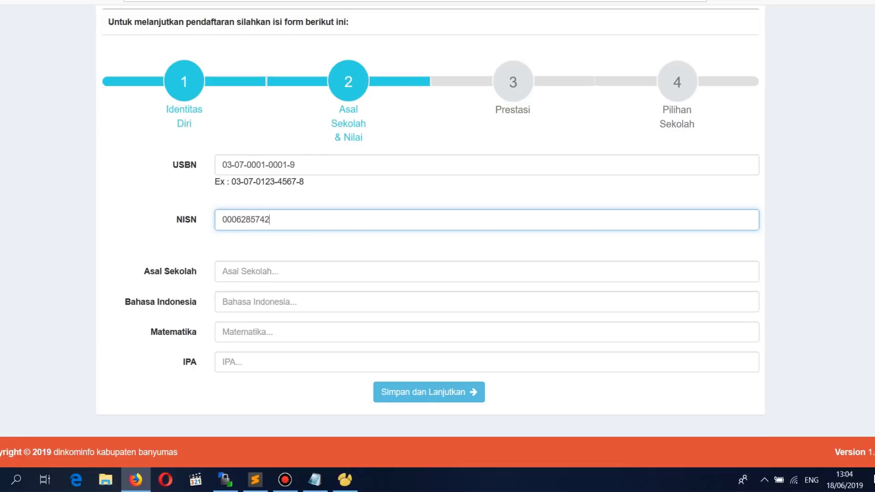
Step: Enter previous school SD Negeri 1 Linggasari and grades of 74 for Bahasa Indonesia, Matematika and IPA, then save
click(251, 272)
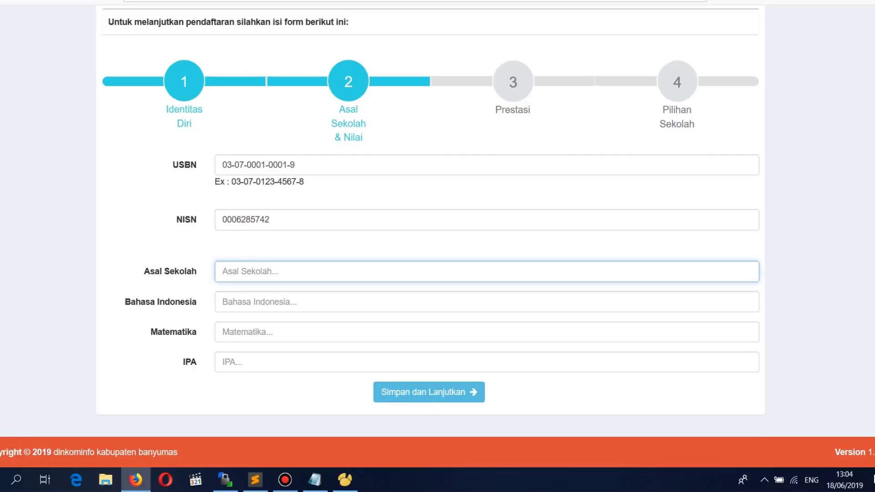
text(SD Negeri 1 Linggasari)
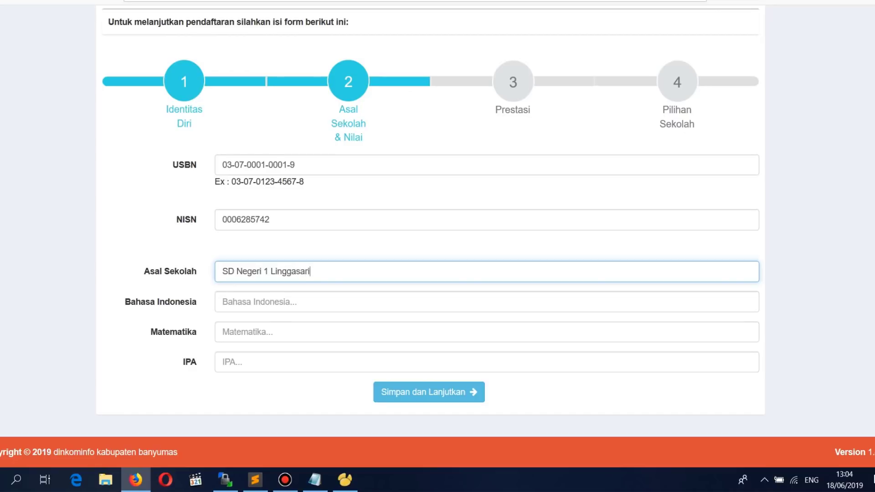
key(Tab)
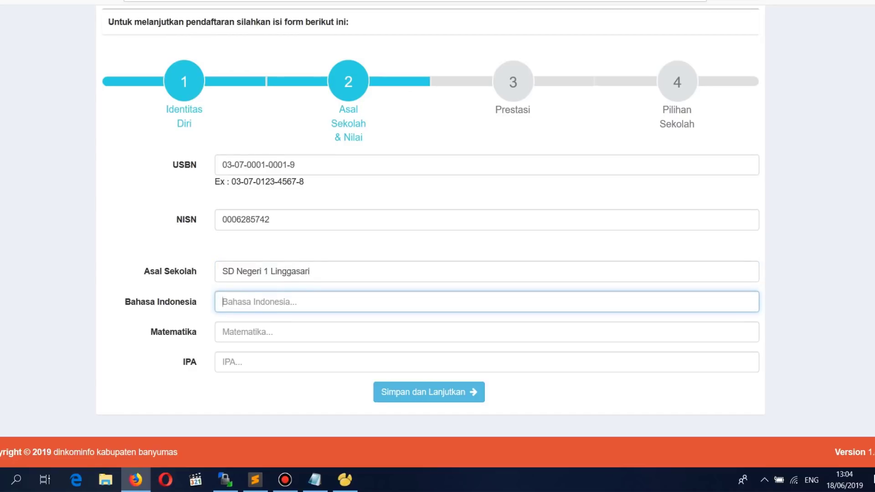
text(74)
key(Tab)
text(74)
key(Tab)
text(74)
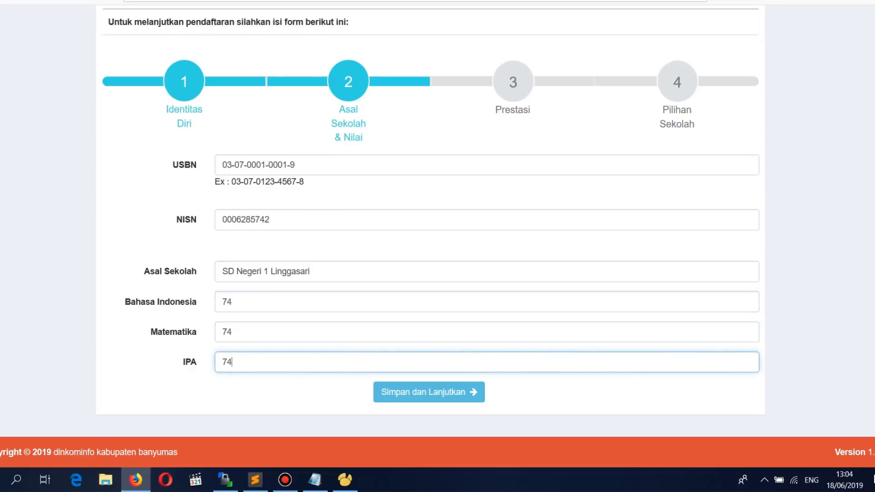
key(Return)
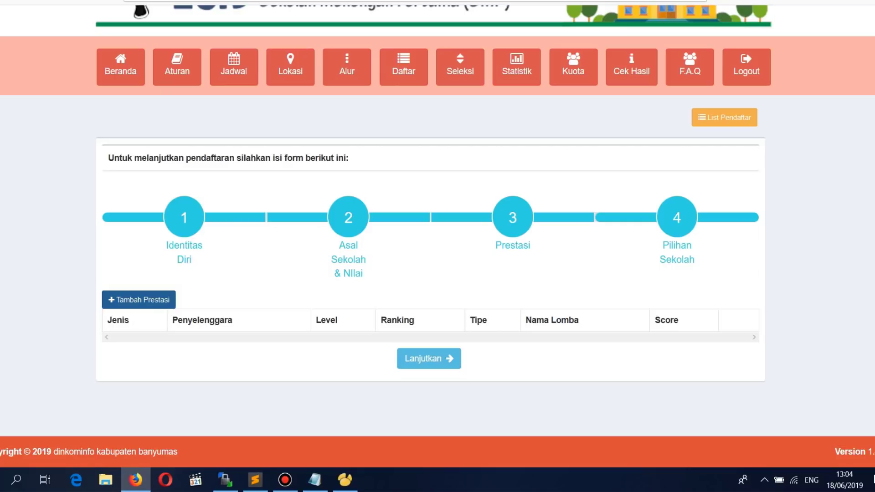
Step: Skip achievements and pick SMPN 1 KEMBARAN as first-choice school via a 'kembaran' search
click(429, 359)
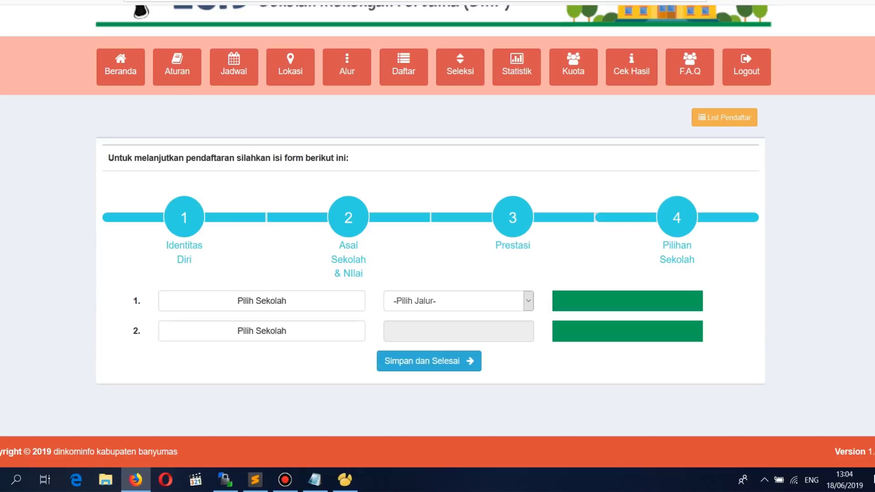
click(262, 301)
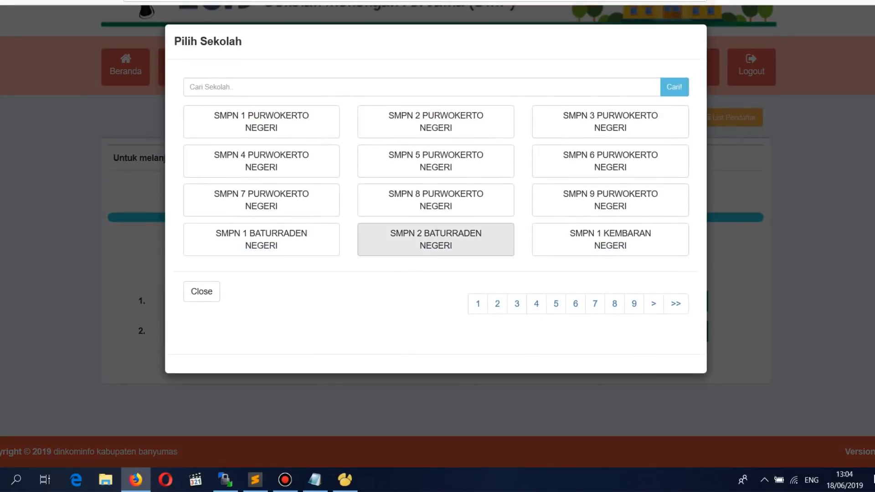
click(273, 87)
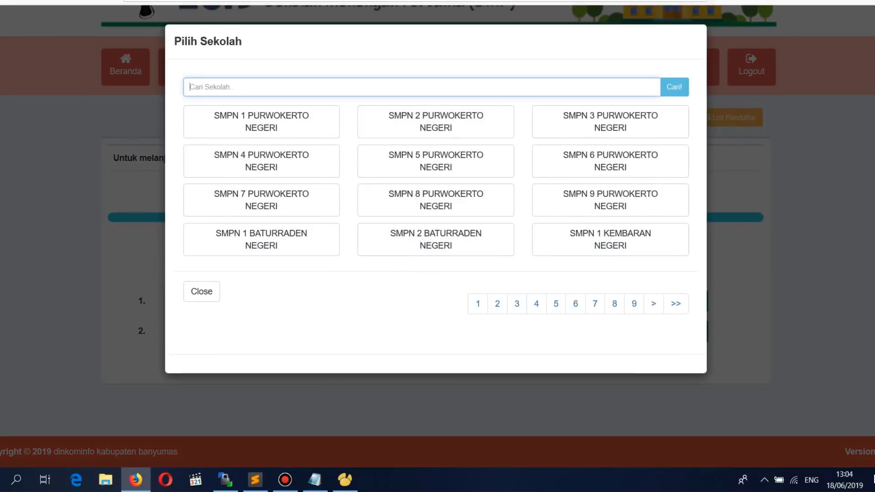
text(kembaran)
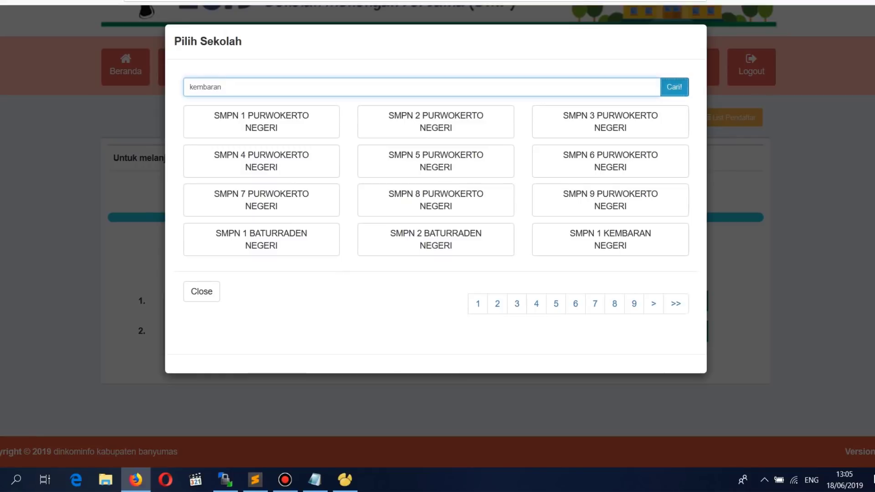
click(674, 86)
click(261, 122)
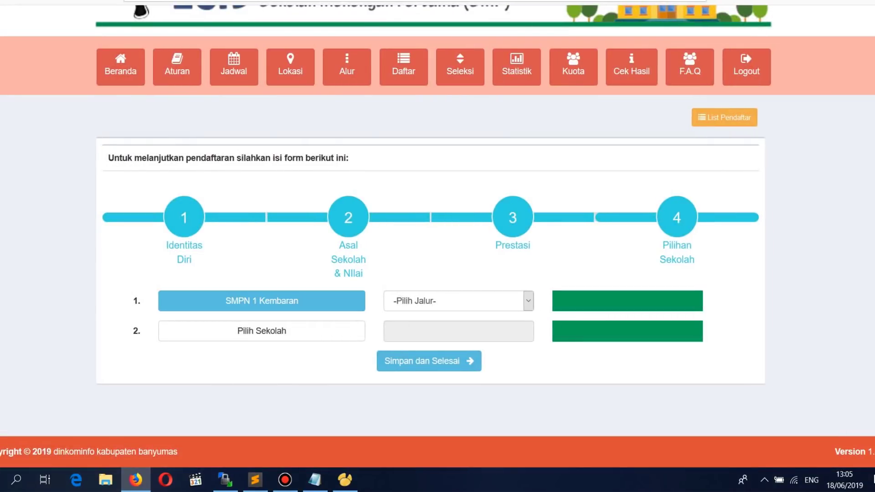
Step: Set the ZONASI admission route for the first choice and confirm finishing the registration
click(261, 331)
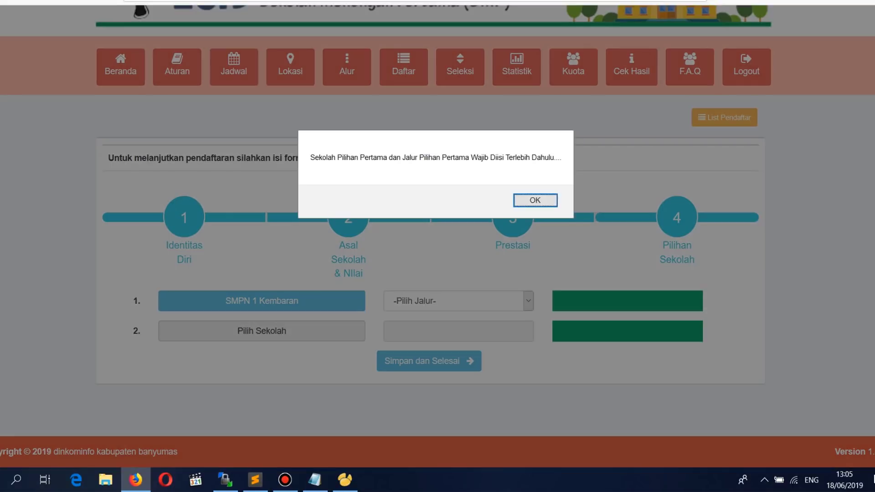
click(534, 200)
click(456, 301)
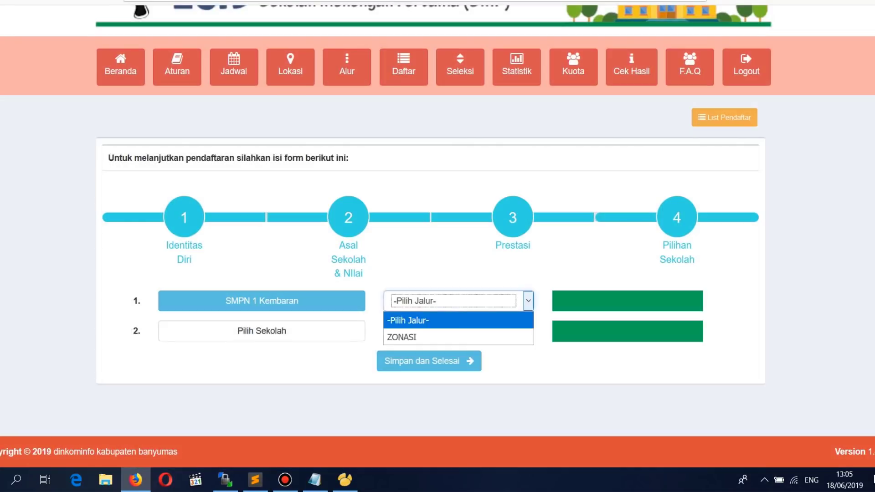
click(455, 334)
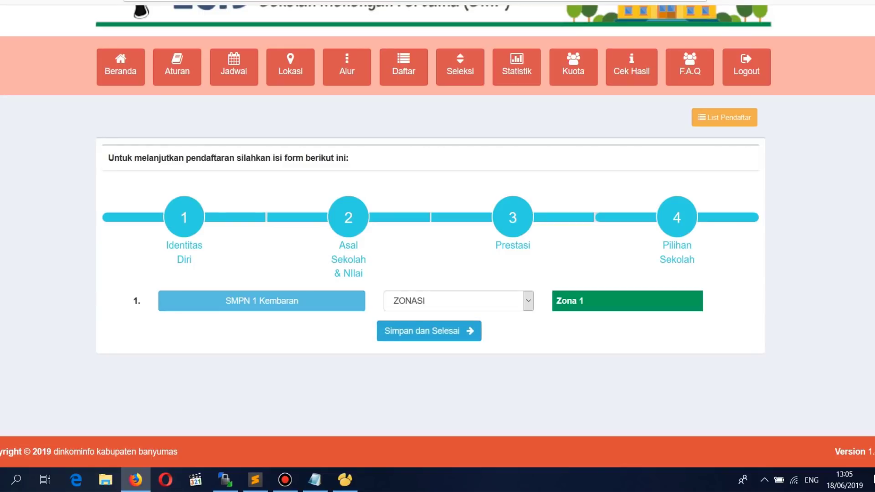
click(429, 331)
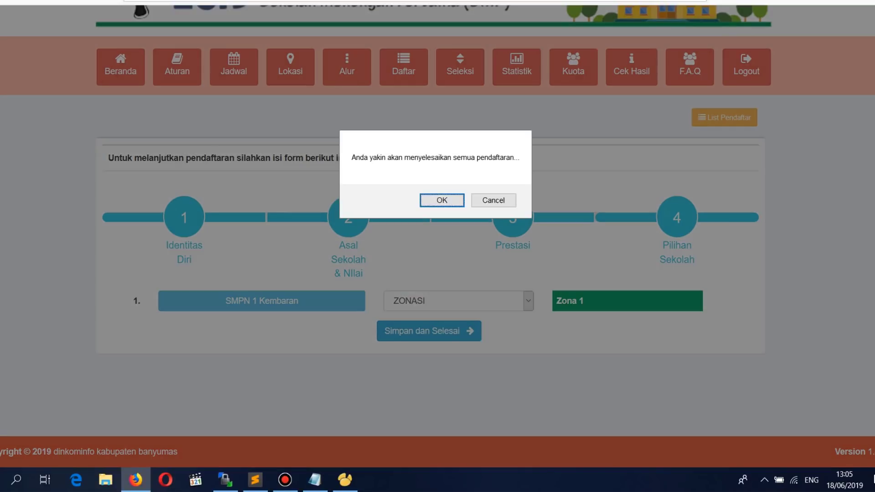
key(Return)
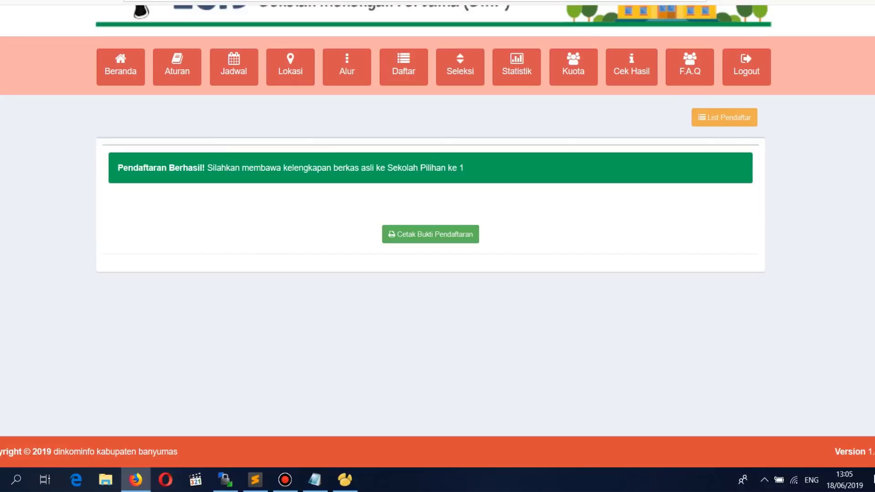
Step: Open Cetak Bukti Pendaftaran and scroll through biodata, chosen school, score and verification checklist
scroll(460, 196, up, 3)
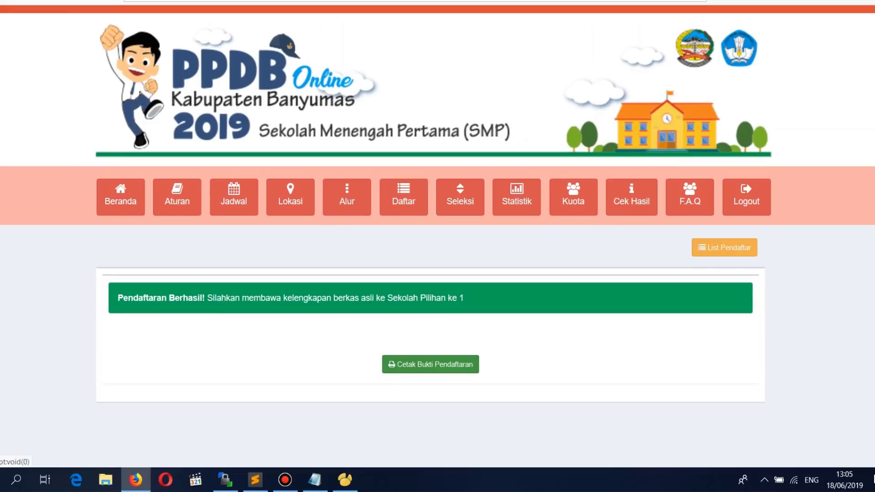
click(430, 364)
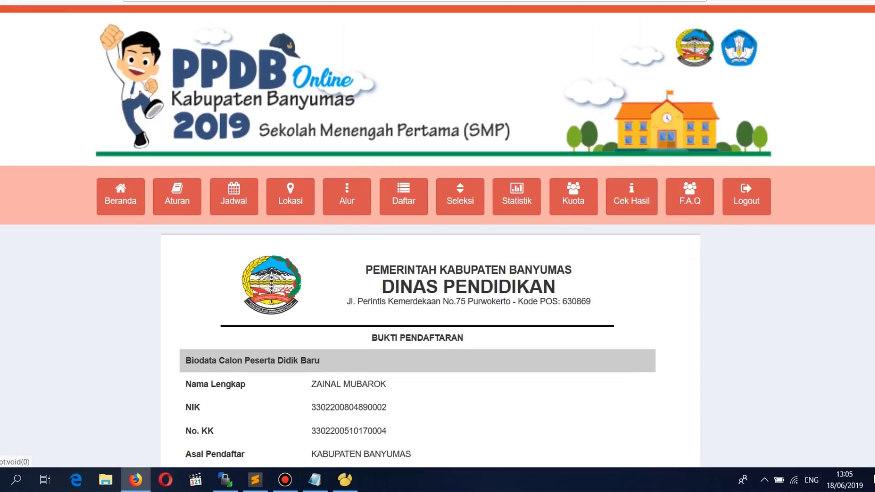
scroll(437, 237, down, 4)
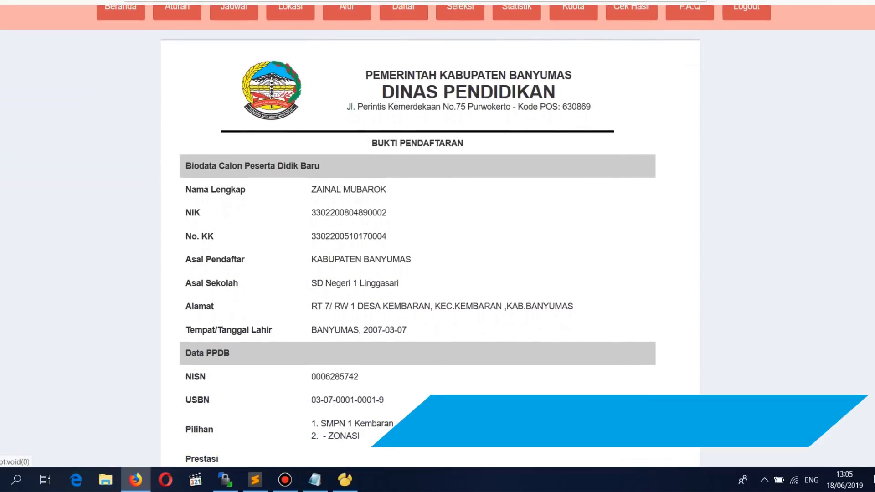
scroll(417, 237, down, 3)
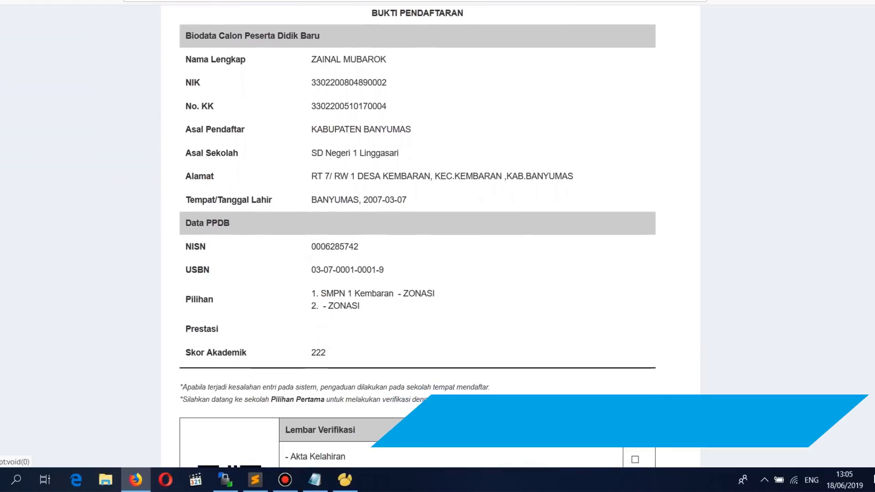
scroll(418, 237, down, 1)
scroll(417, 237, down, 3)
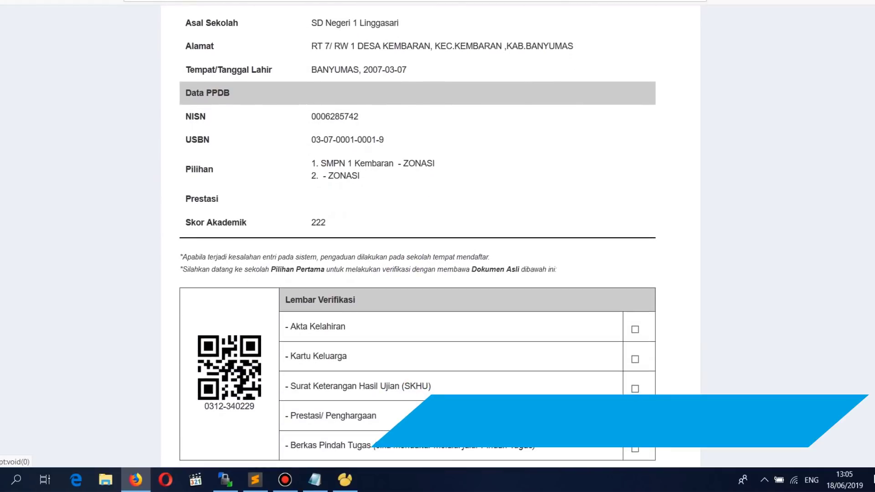
scroll(417, 237, down, 2)
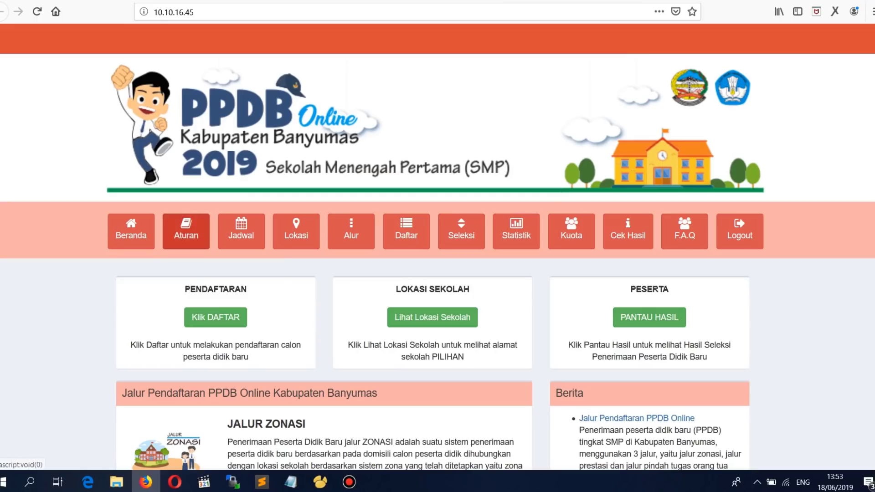
Step: Open Aturan & Prosedur and expand Tata Cara Pendaftaran, Alur Pendaftaran and Seleksi dan Nilai Akhir
click(186, 231)
scroll(186, 231, down, 3)
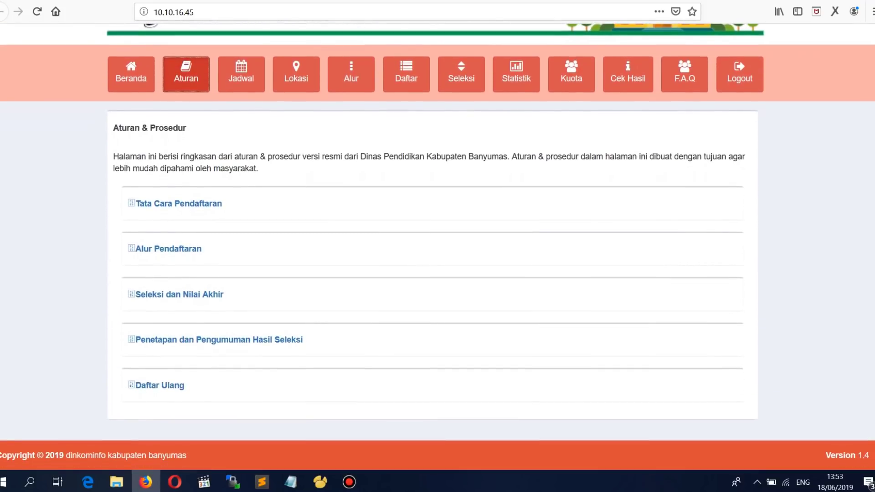
click(178, 204)
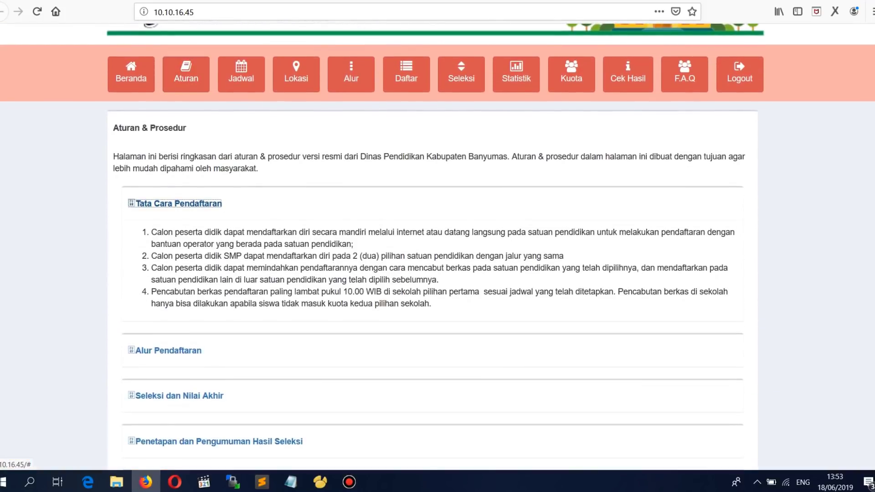
scroll(169, 287, down, 1)
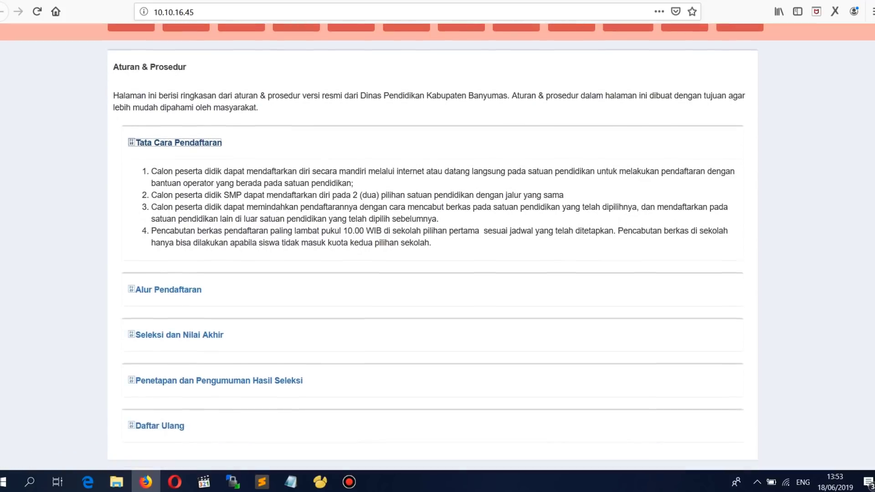
click(168, 288)
scroll(438, 246, down, 4)
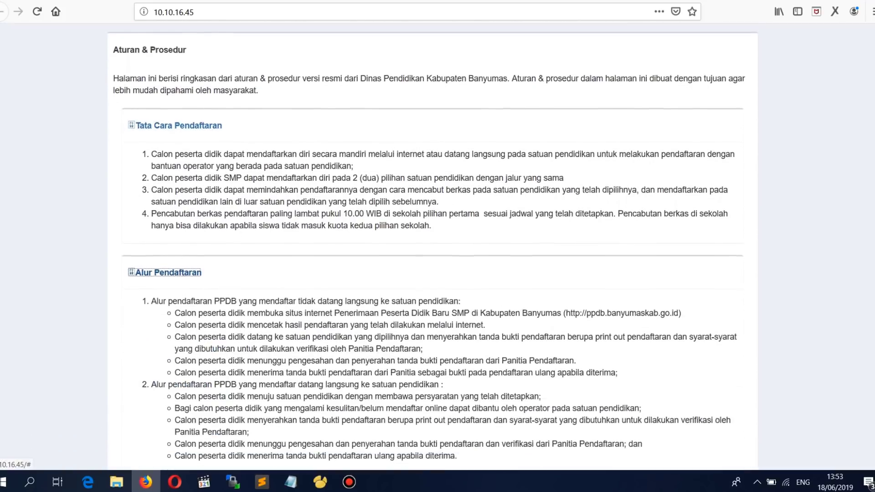
click(179, 294)
scroll(179, 294, down, 4)
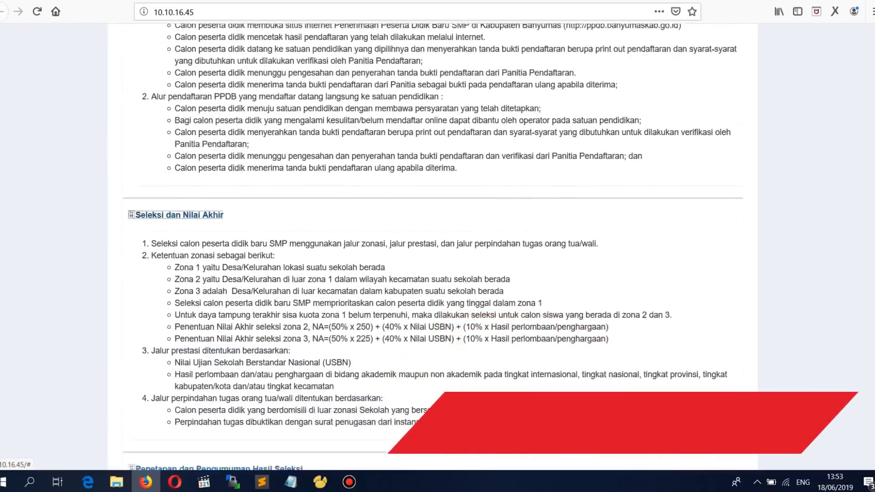
Step: Expand Penetapan dan Pengumuman Hasil Seleksi and Daftar Ulang, then view the Jadwal Pelaksanaan schedule
click(219, 360)
scroll(218, 360, down, 3)
click(159, 385)
scroll(437, 246, up, 15)
click(241, 231)
scroll(437, 246, down, 2)
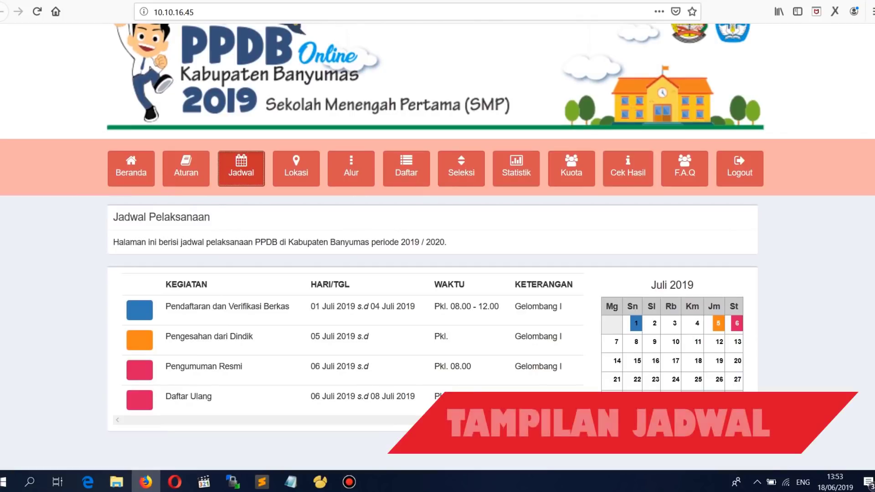
Step: Open the Lokasi page and scroll through the school table
click(296, 168)
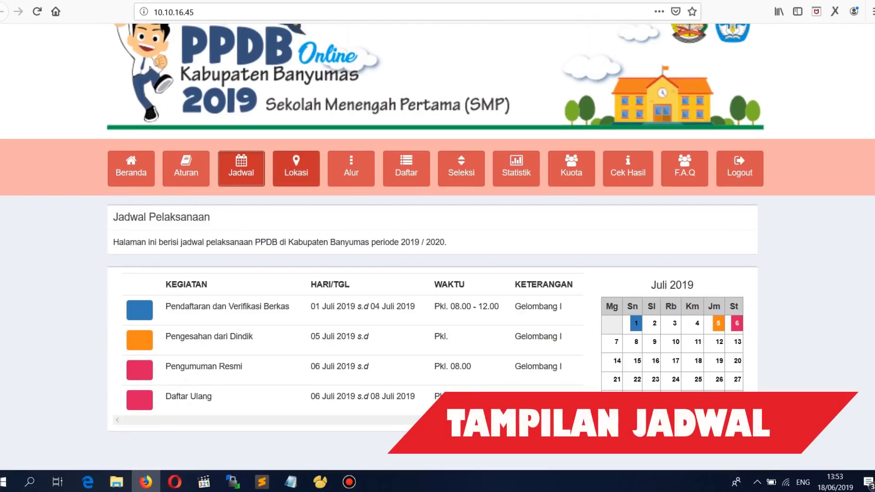
scroll(438, 246, down, 2)
scroll(438, 246, down, 2)
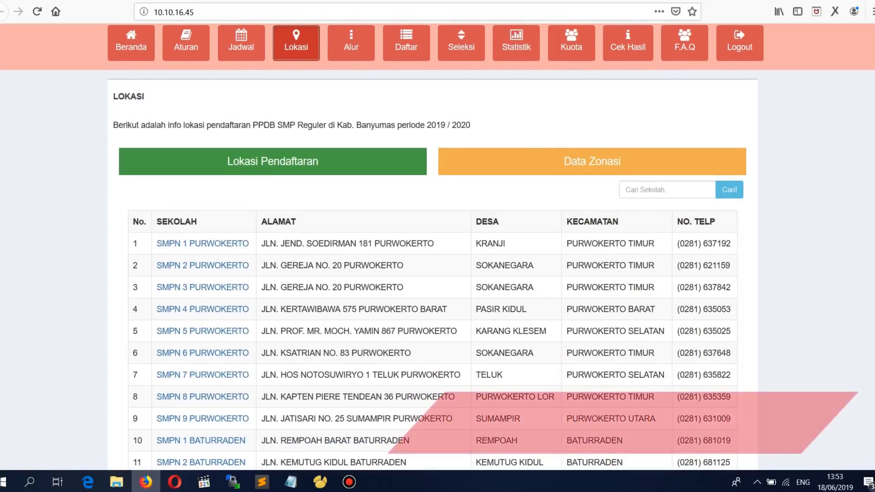
scroll(437, 246, down, 3)
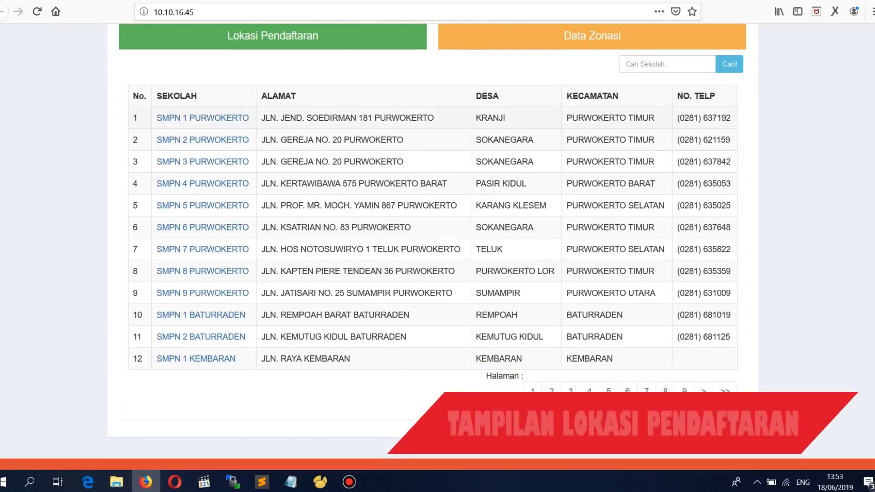
scroll(438, 246, up, 3)
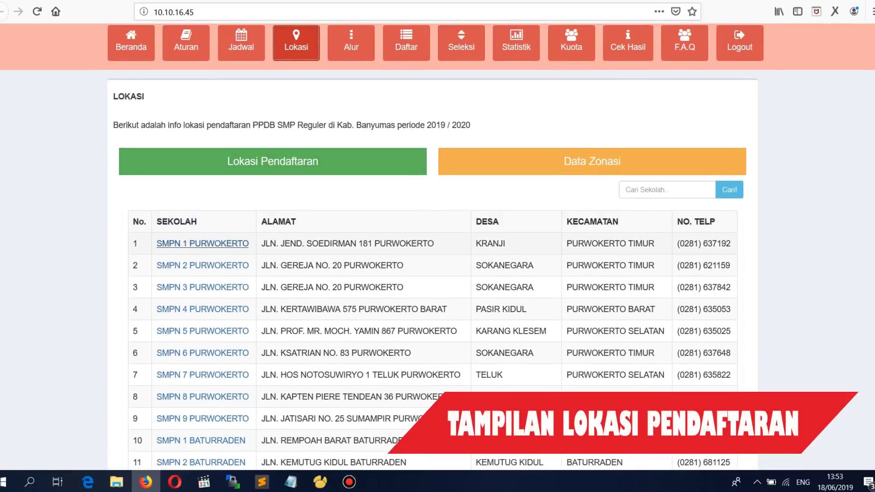
Step: View the SMPN 1 PURWOKERTO school profile, then close it
click(202, 244)
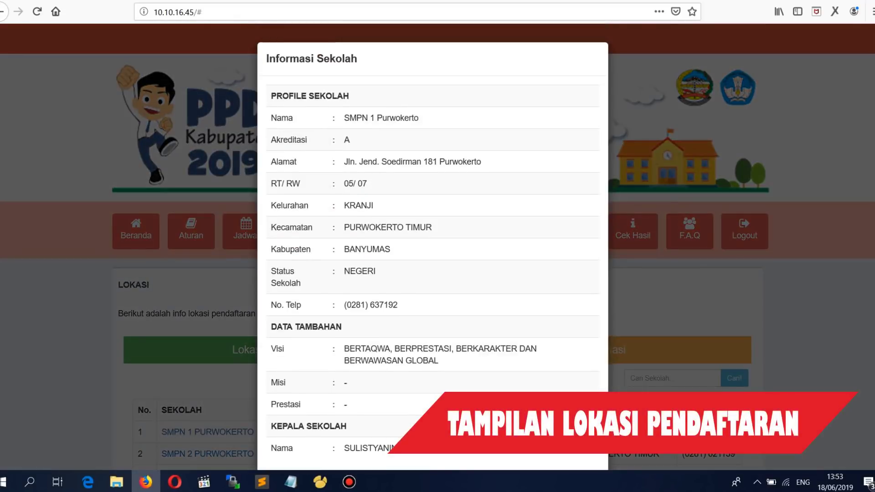
scroll(433, 246, down, 2)
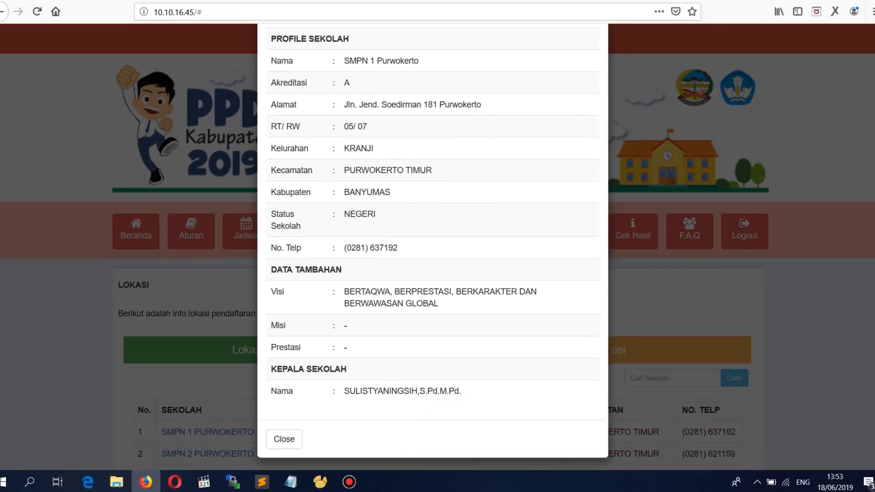
scroll(433, 246, up, 2)
scroll(433, 246, down, 2)
click(284, 438)
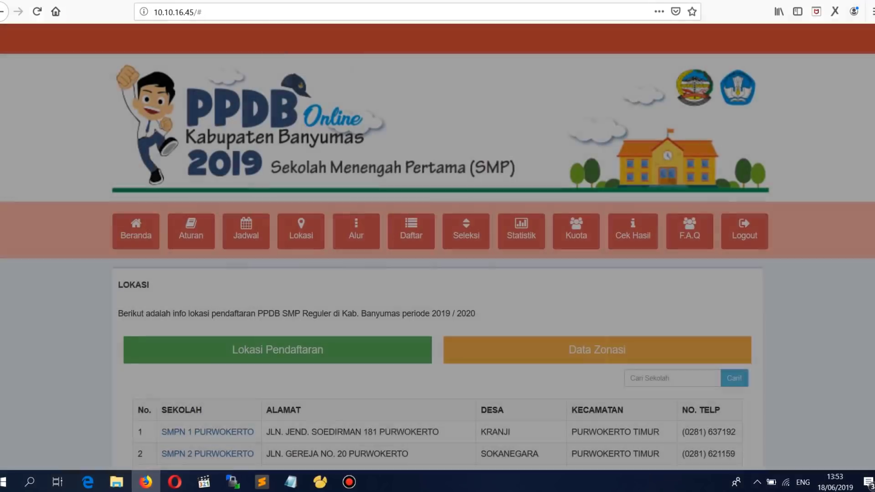
scroll(433, 246, down, 2)
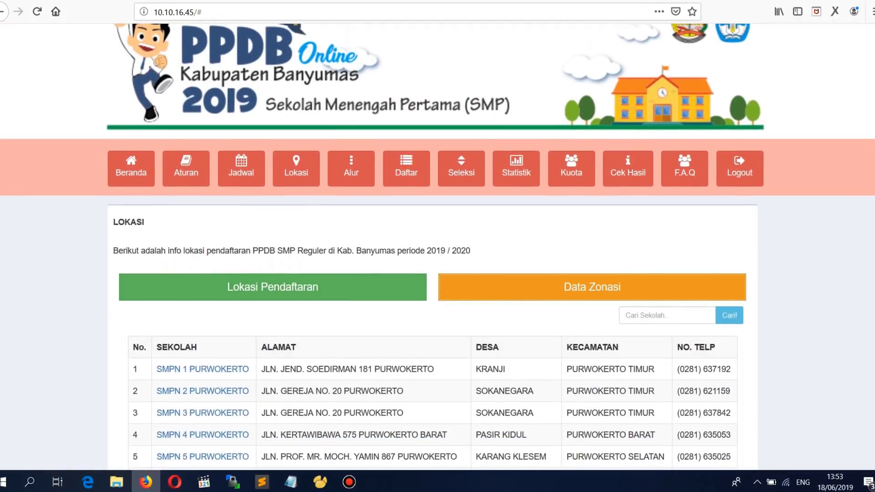
Step: Filter the Data Zonasi page to SMPN 1 PURWOKERTO, zone 1 - Satu
click(592, 287)
scroll(438, 247, down, 3)
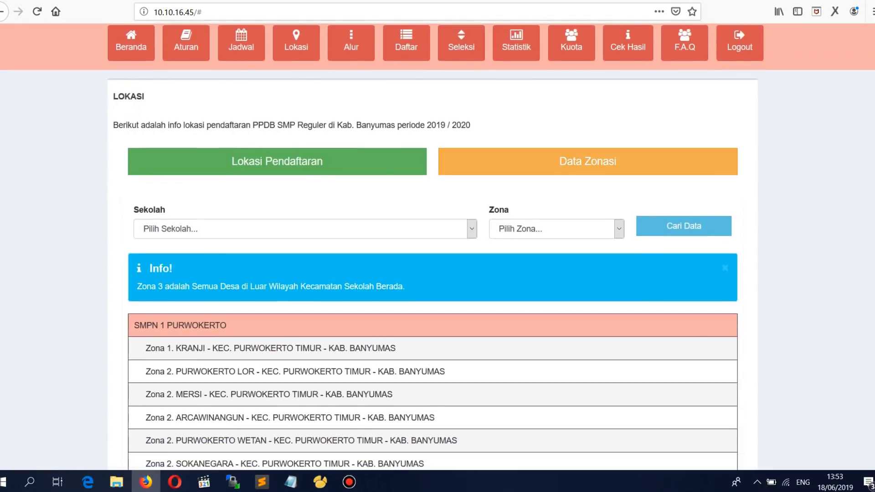
scroll(437, 246, down, 2)
scroll(437, 246, down, 2)
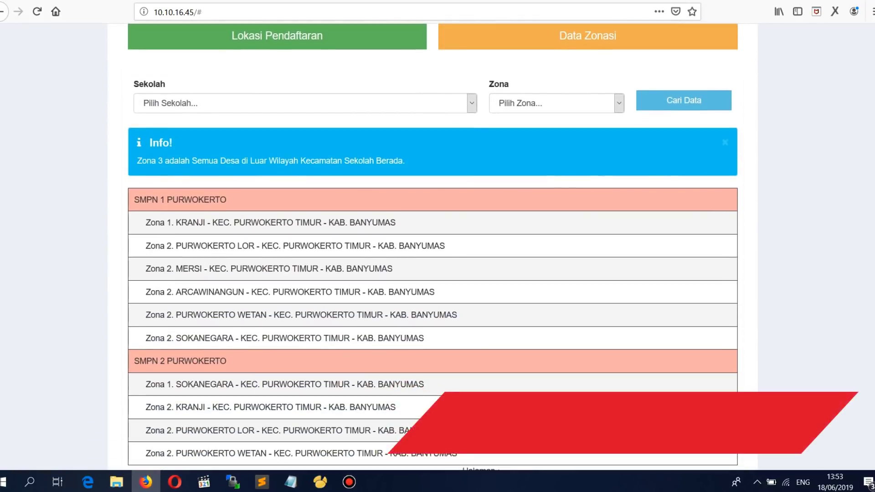
click(471, 103)
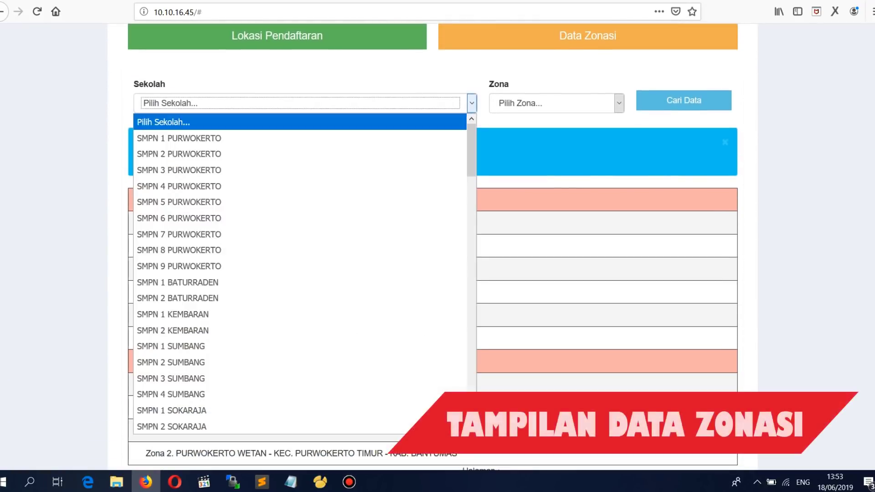
click(180, 138)
click(619, 103)
click(519, 137)
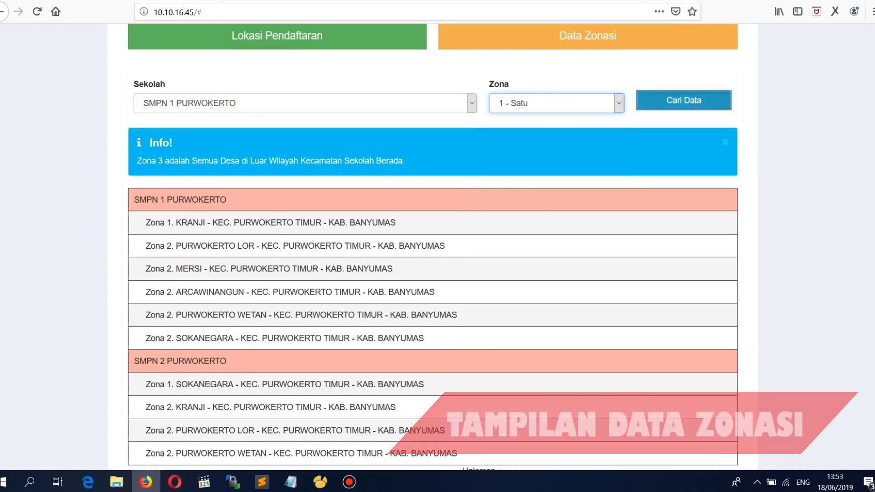
click(684, 101)
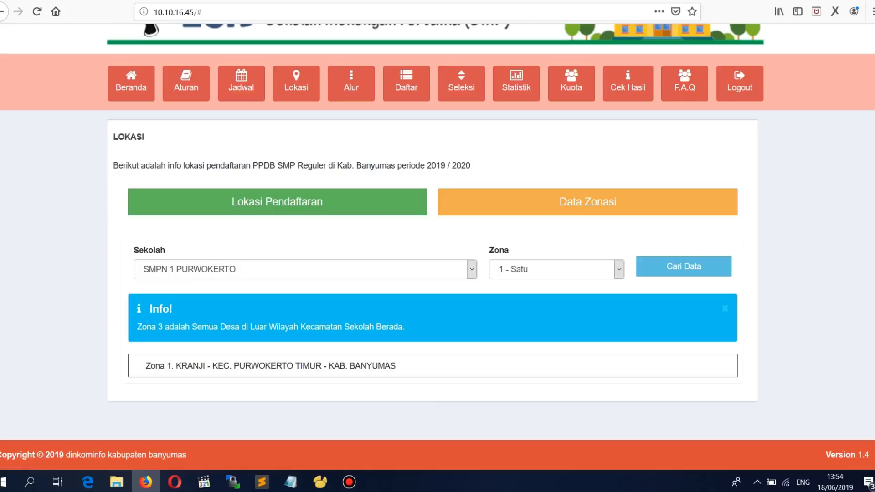
Step: Switch the zoning search to SMPN 1 KEMBARAN to list its zone 1 village, Kembaran
click(305, 269)
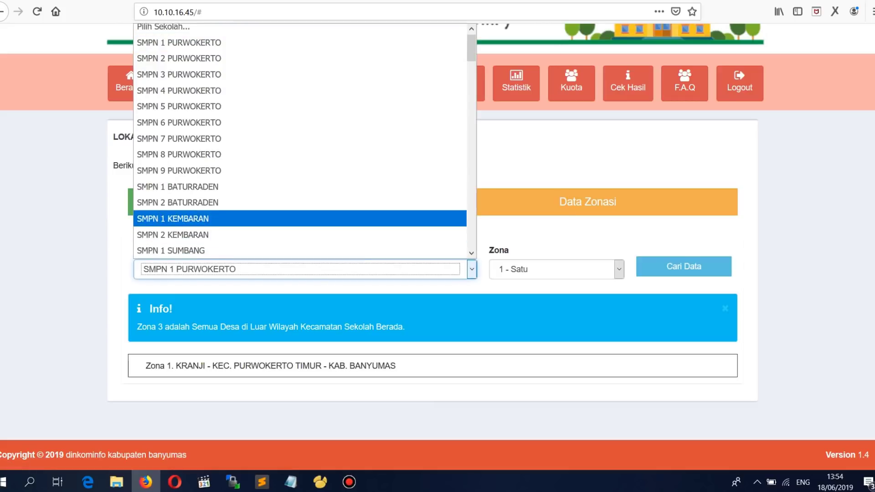
click(196, 217)
click(684, 266)
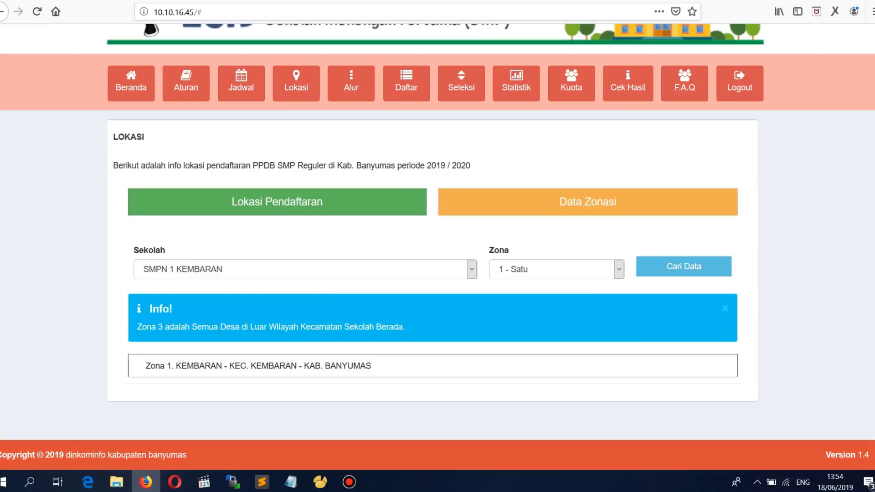
scroll(297, 146, up, 2)
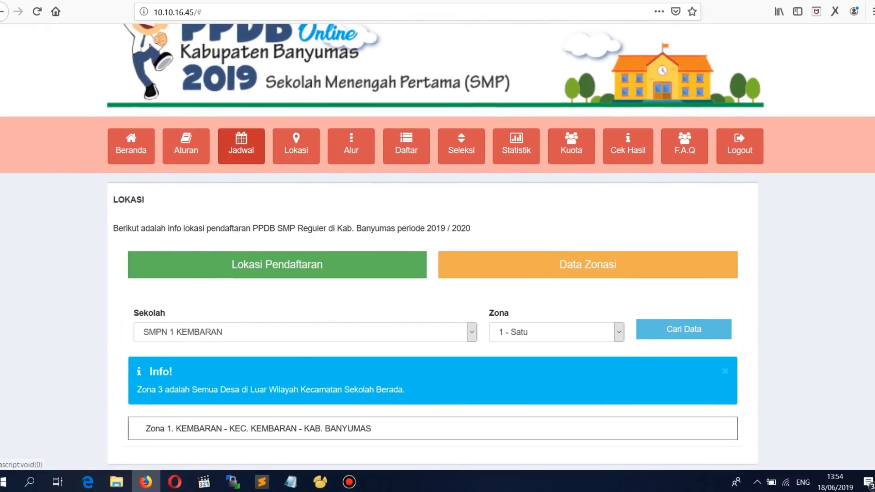
Step: Scroll through the Alur Pendaftaran infographic, then bring up the Daftar registration form
click(351, 145)
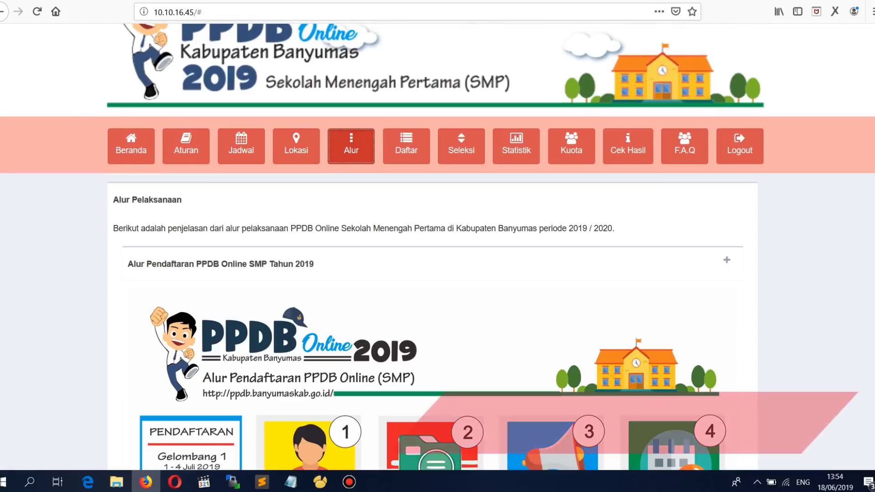
scroll(437, 246, down, 3)
scroll(438, 246, down, 5)
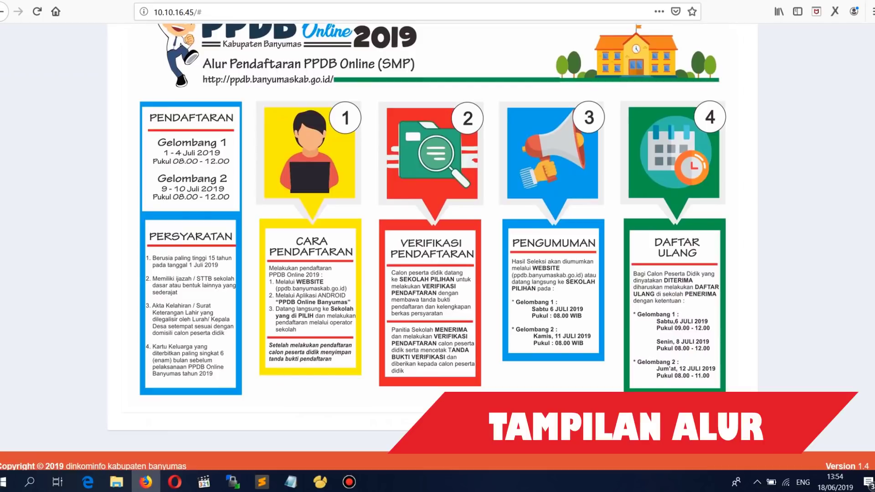
scroll(438, 246, up, 4)
scroll(438, 246, up, 3)
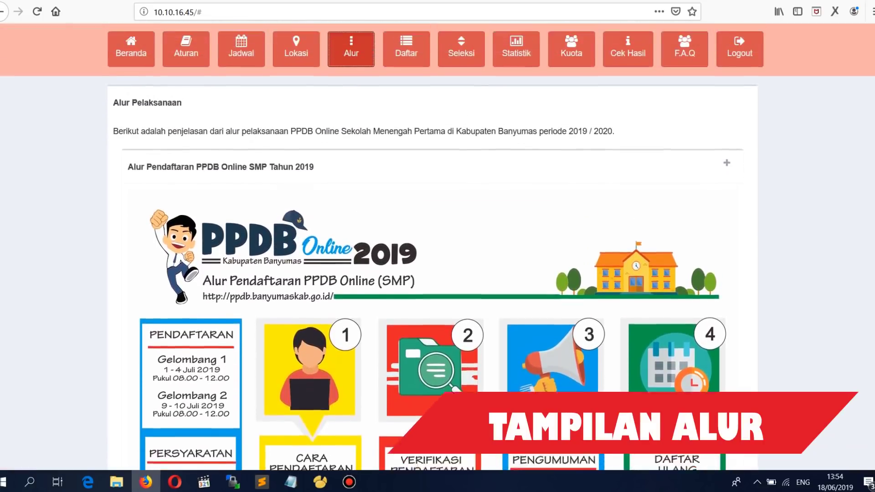
scroll(437, 246, down, 5)
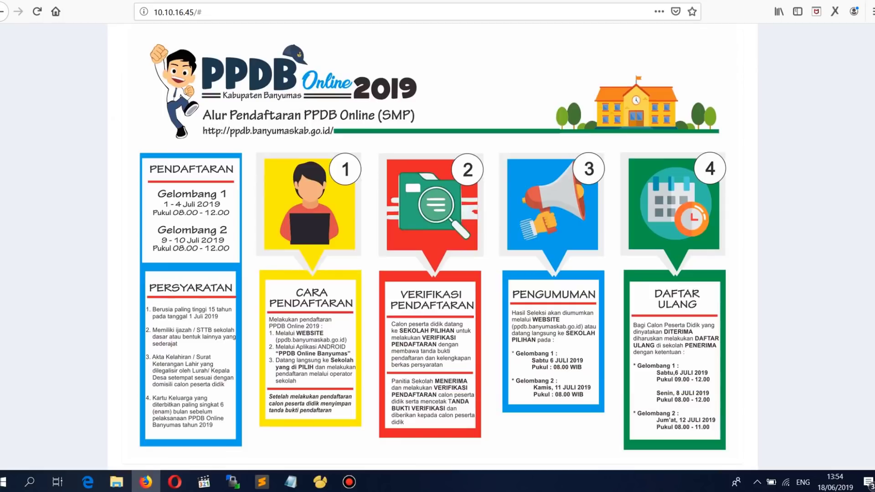
scroll(438, 246, up, 6)
click(407, 135)
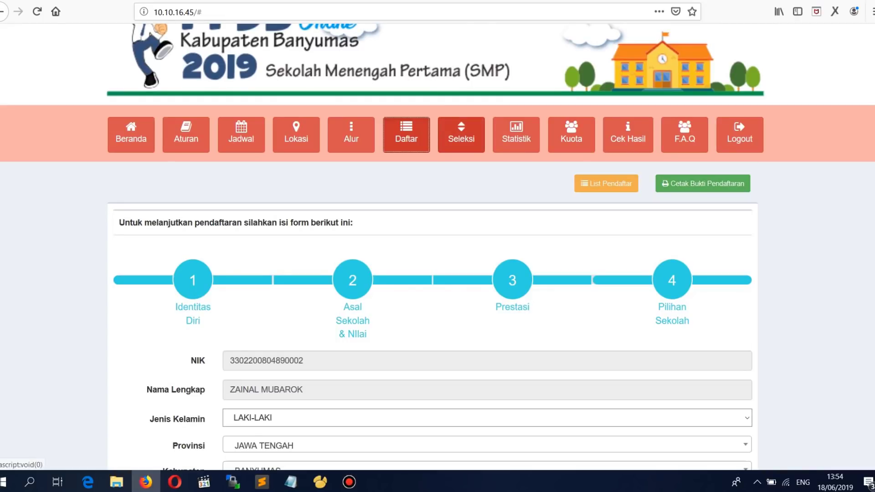
Step: Load SMPN 5 Purwokerto's selection results and narrow them to the Prestasi track
click(461, 134)
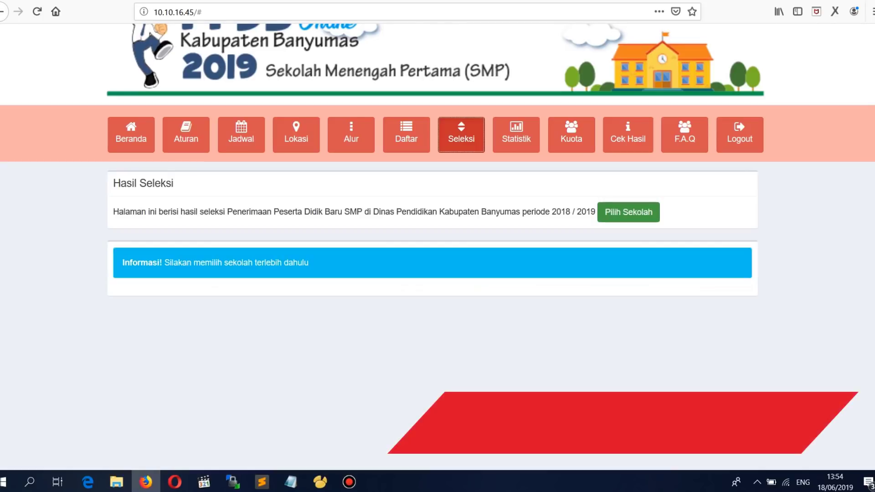
click(629, 212)
click(437, 175)
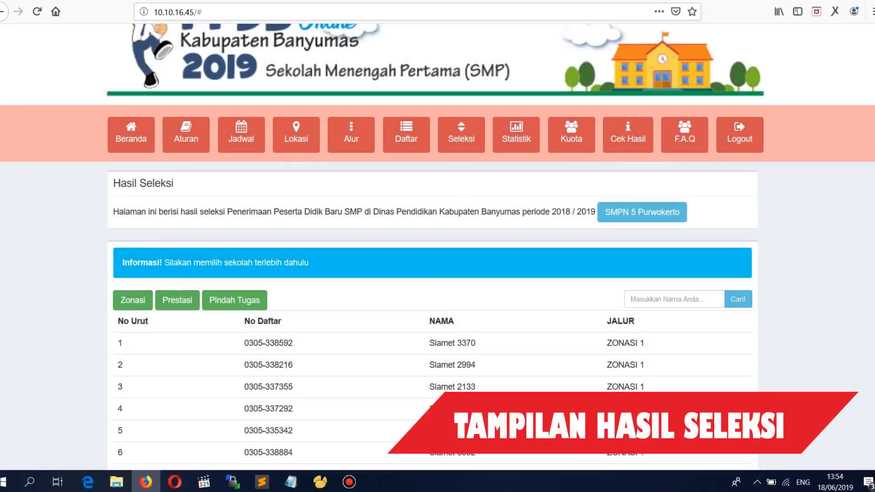
scroll(438, 273, down, 3)
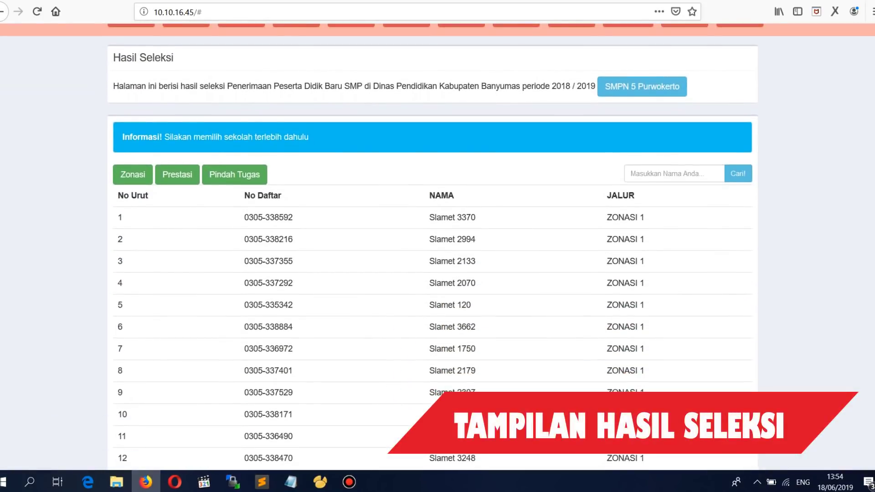
scroll(437, 246, down, 2)
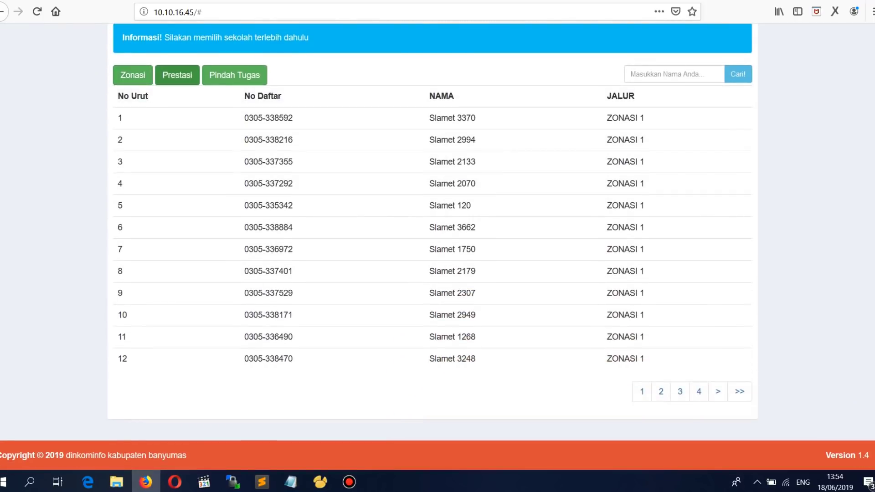
click(177, 75)
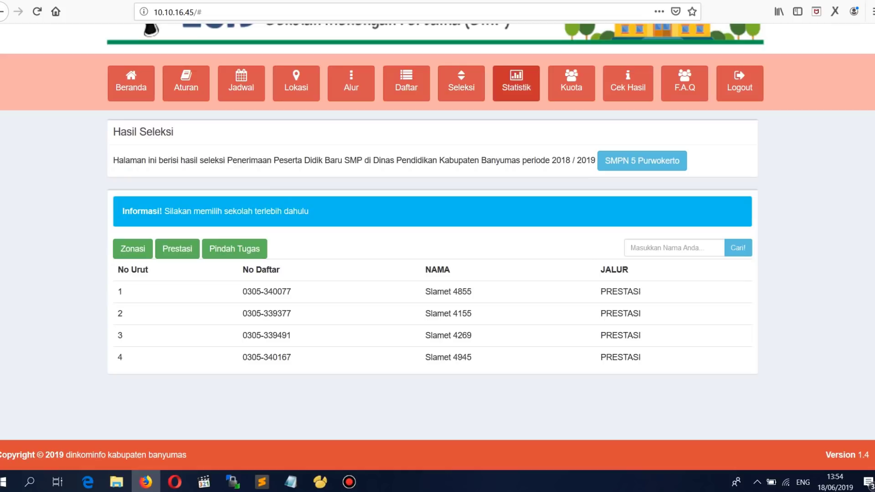
click(516, 83)
Step: Load SMPN 1 Purwokerto's statistics and review its quota table and applicant pie charts
click(615, 160)
click(268, 135)
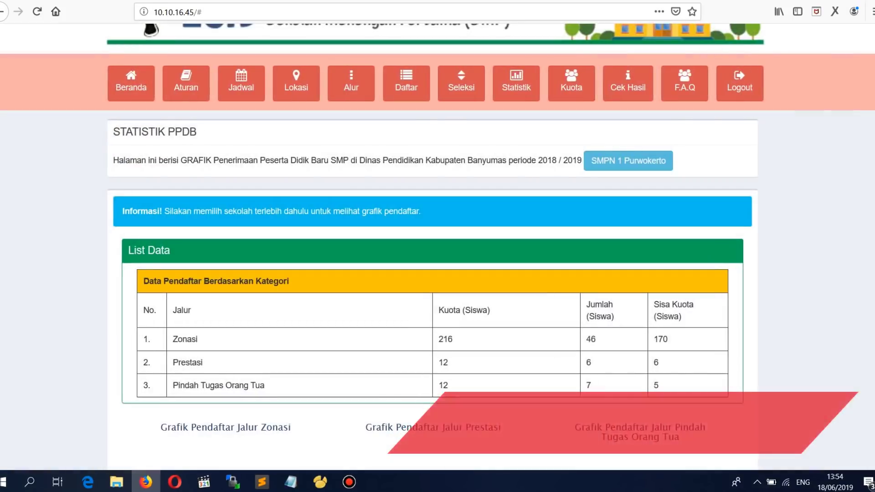
scroll(438, 246, down, 3)
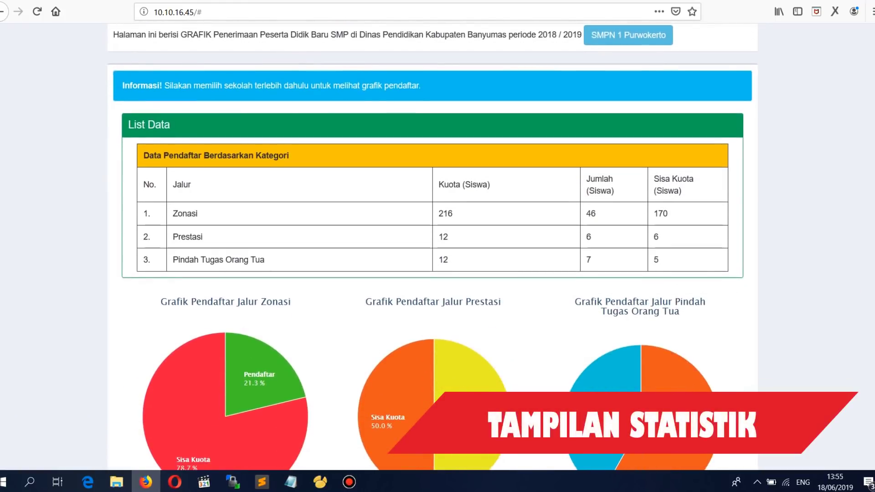
scroll(437, 247, down, 2)
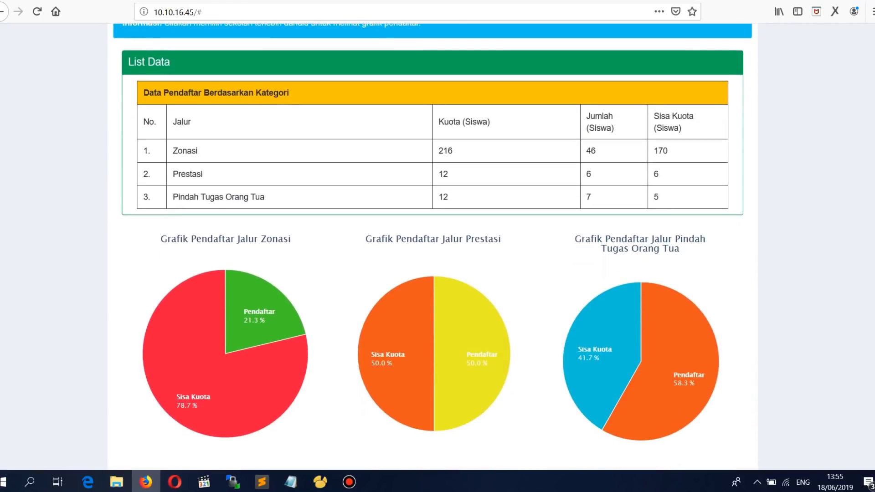
scroll(437, 246, down, 2)
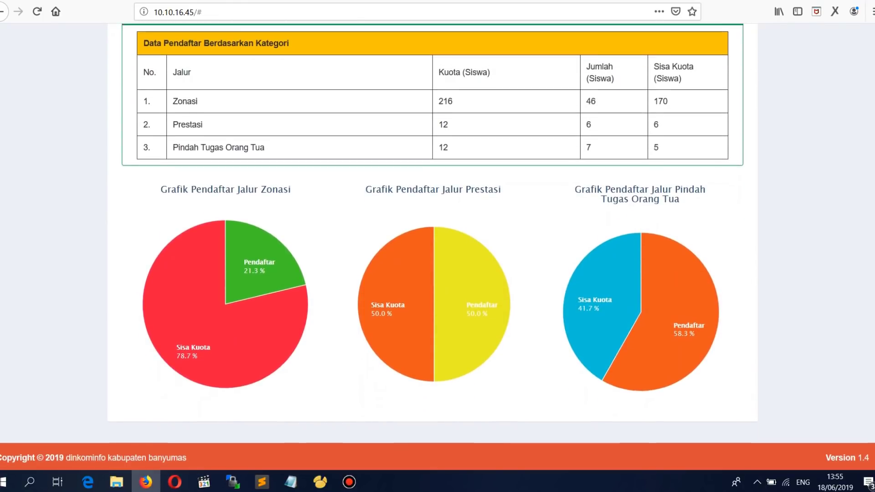
scroll(438, 246, up, 2)
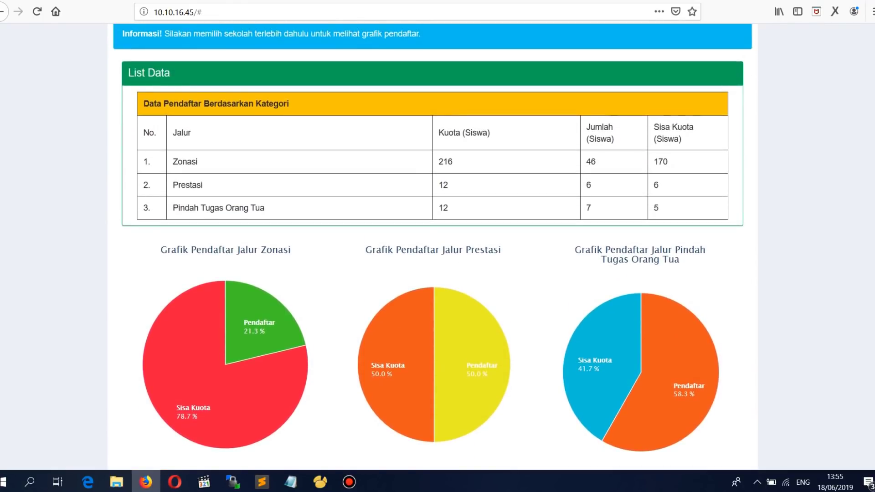
scroll(437, 246, up, 8)
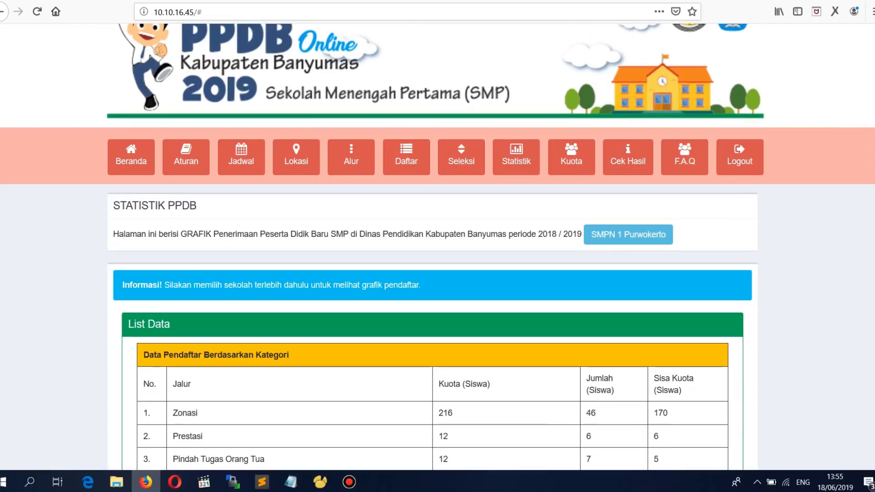
Step: Browse the Kuota page listing each school's quota
click(571, 157)
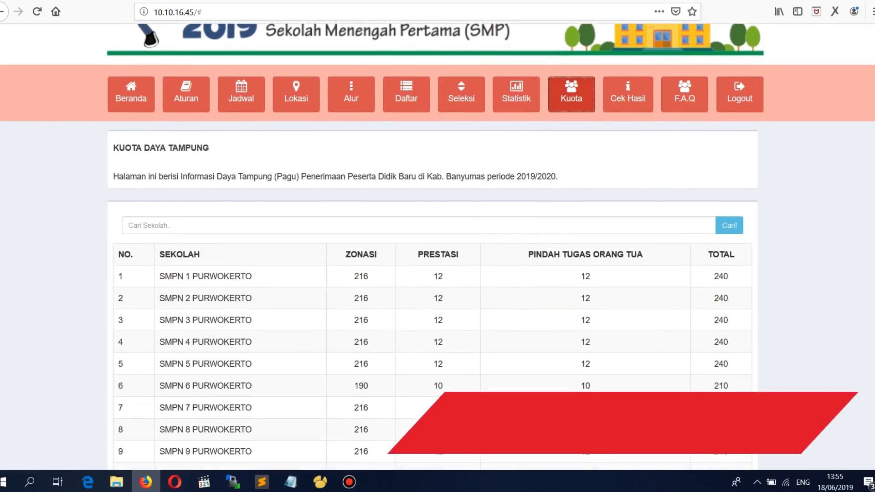
scroll(437, 273, down, 2)
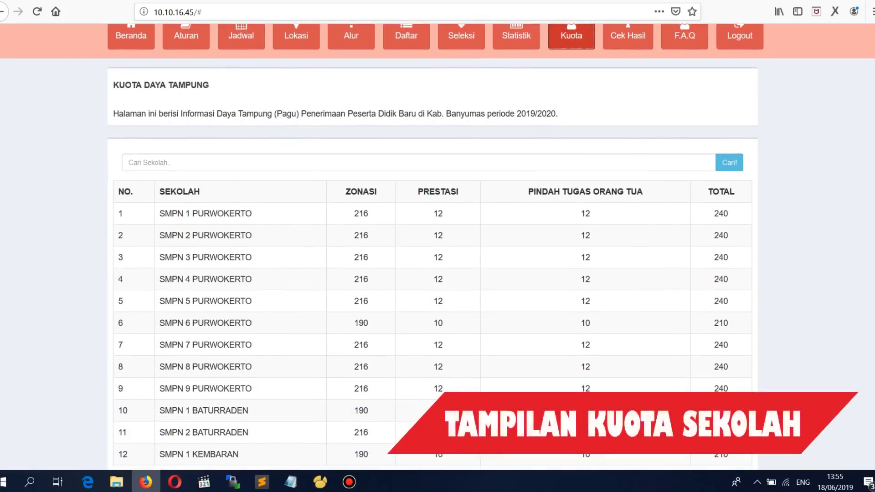
scroll(438, 246, down, 3)
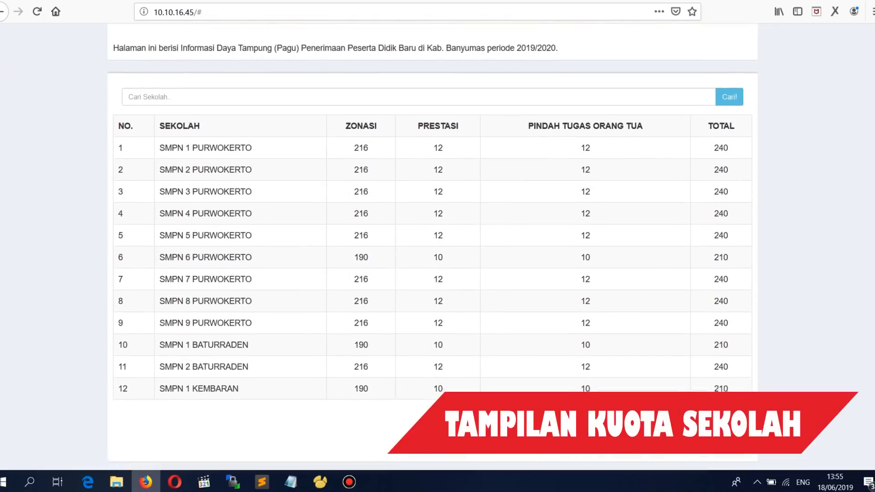
scroll(438, 246, up, 4)
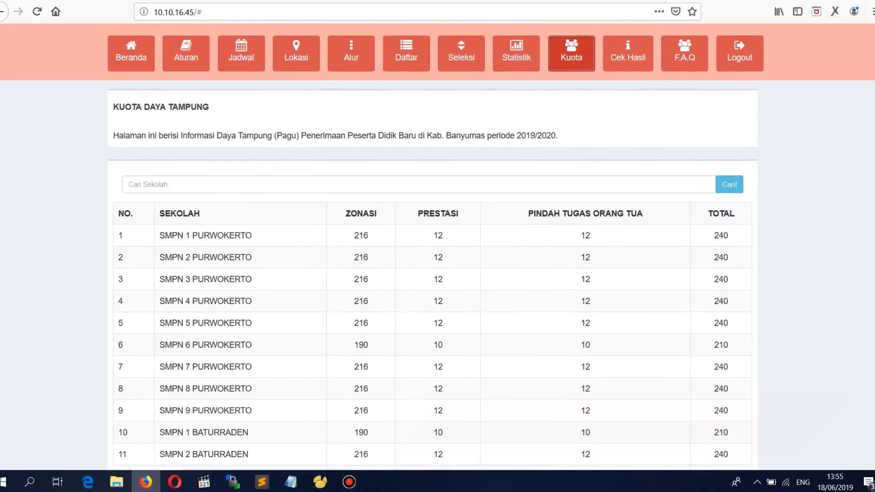
Step: Visit Cek Hasil, then expand the FAQ answer about NIK Banyumas data not appearing
click(628, 112)
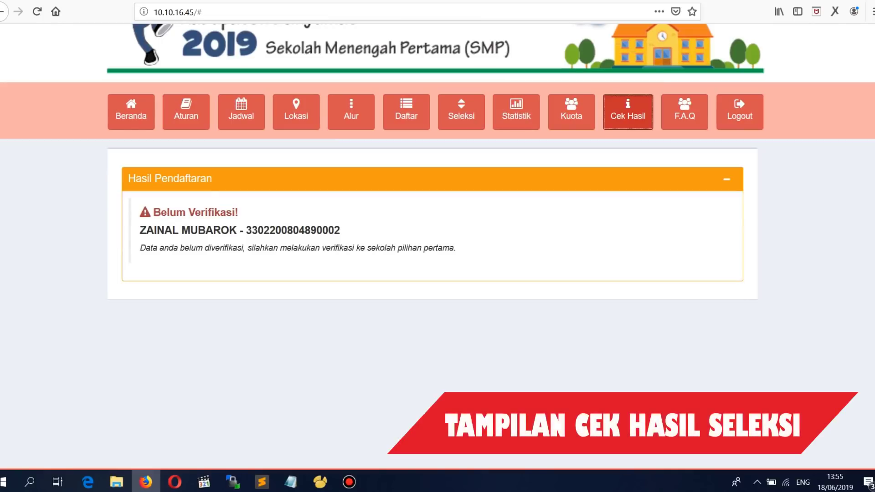
click(685, 112)
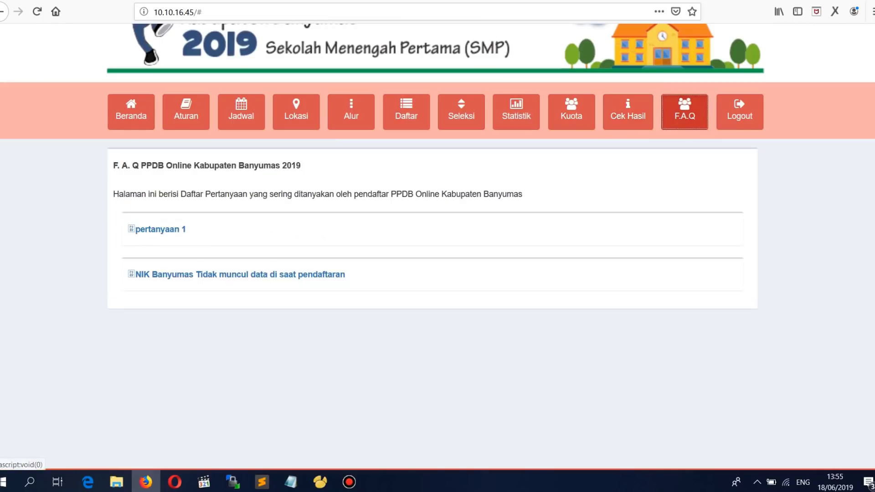
click(240, 274)
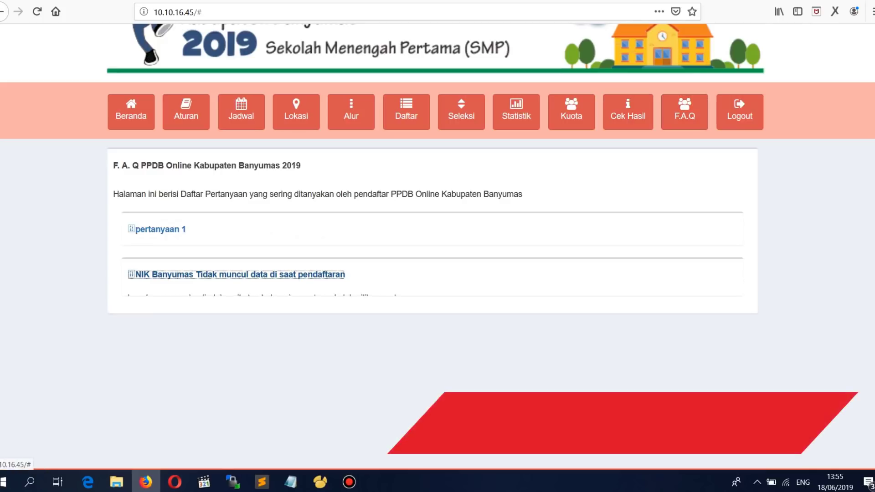